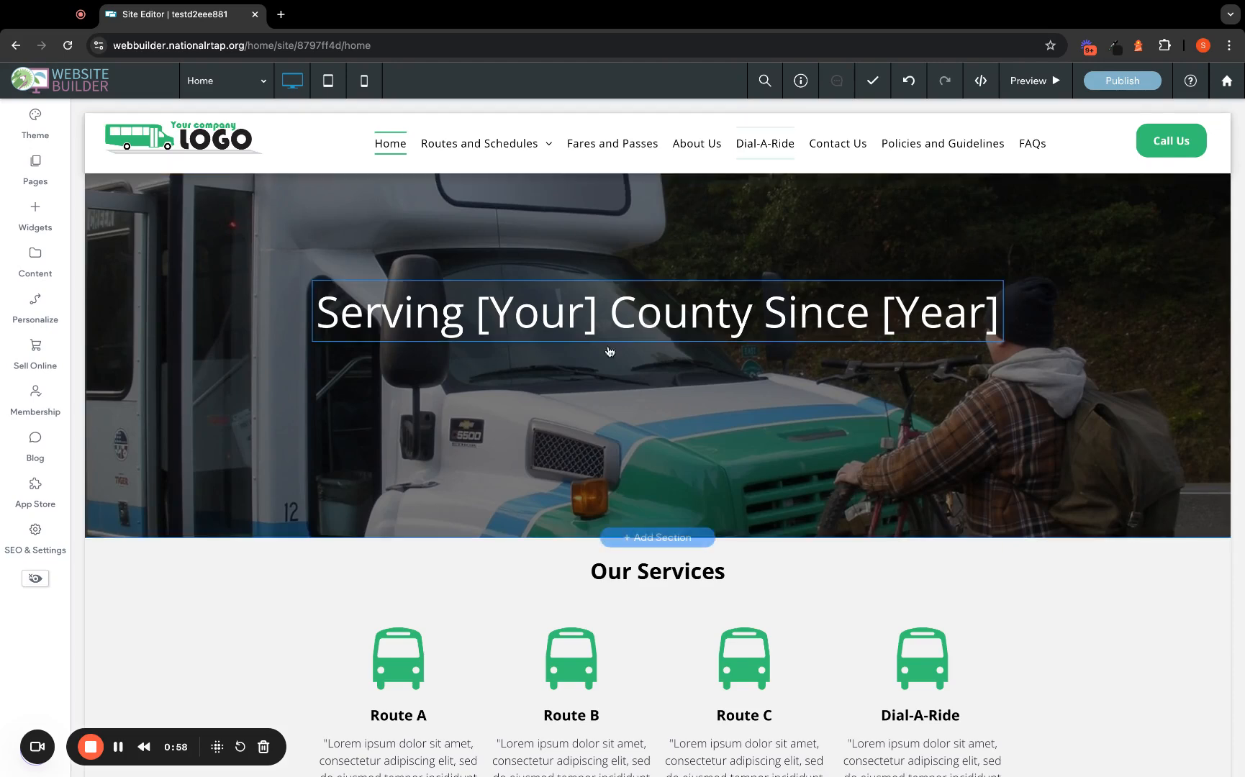
Examine the background image, parallax scrolling and overlay settings in the hero row's design options.
scroll(446, 535, "down", 2)
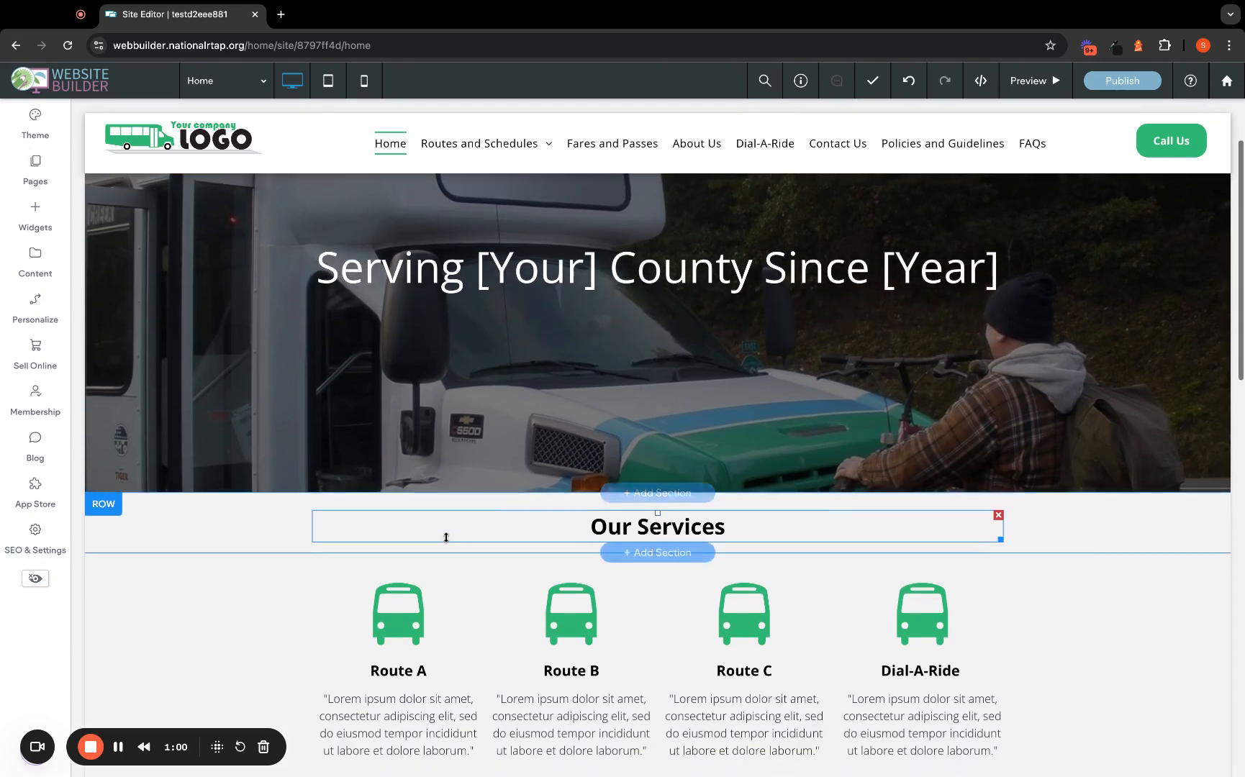
scroll(293, 566, "down", 4)
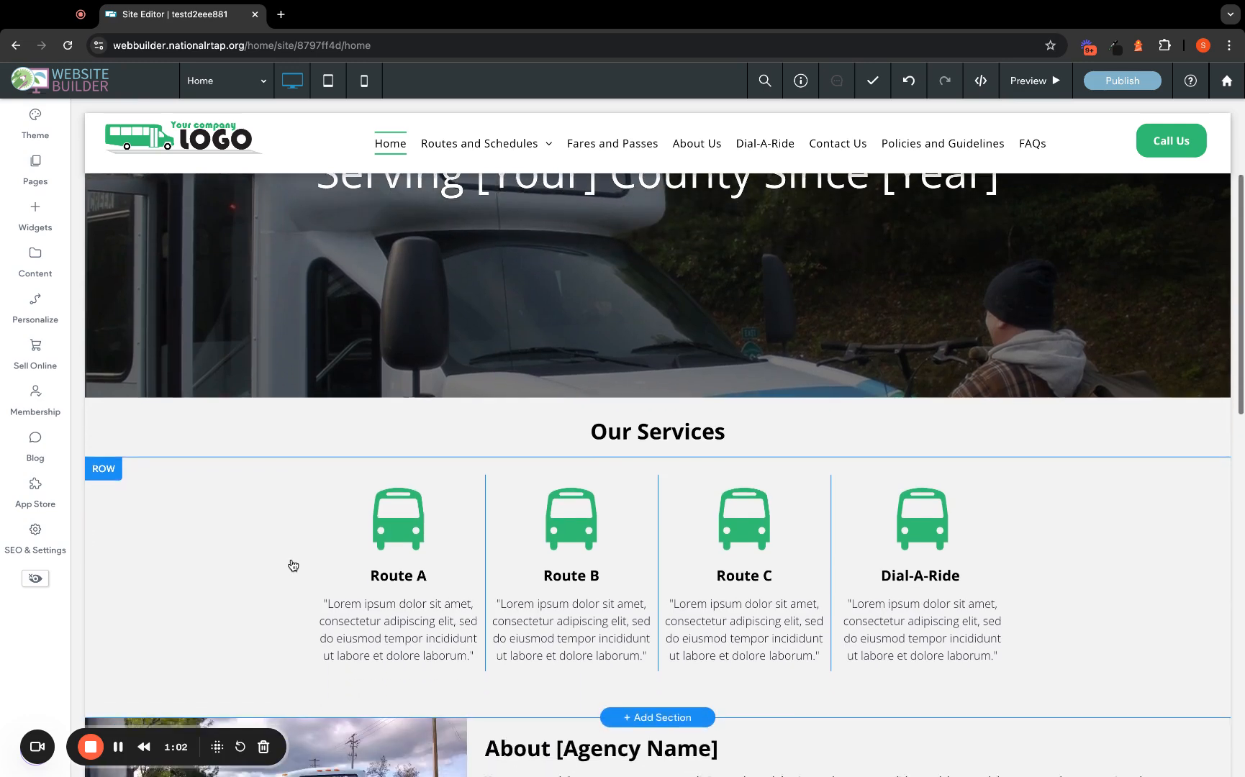
scroll(293, 565, "up", 1)
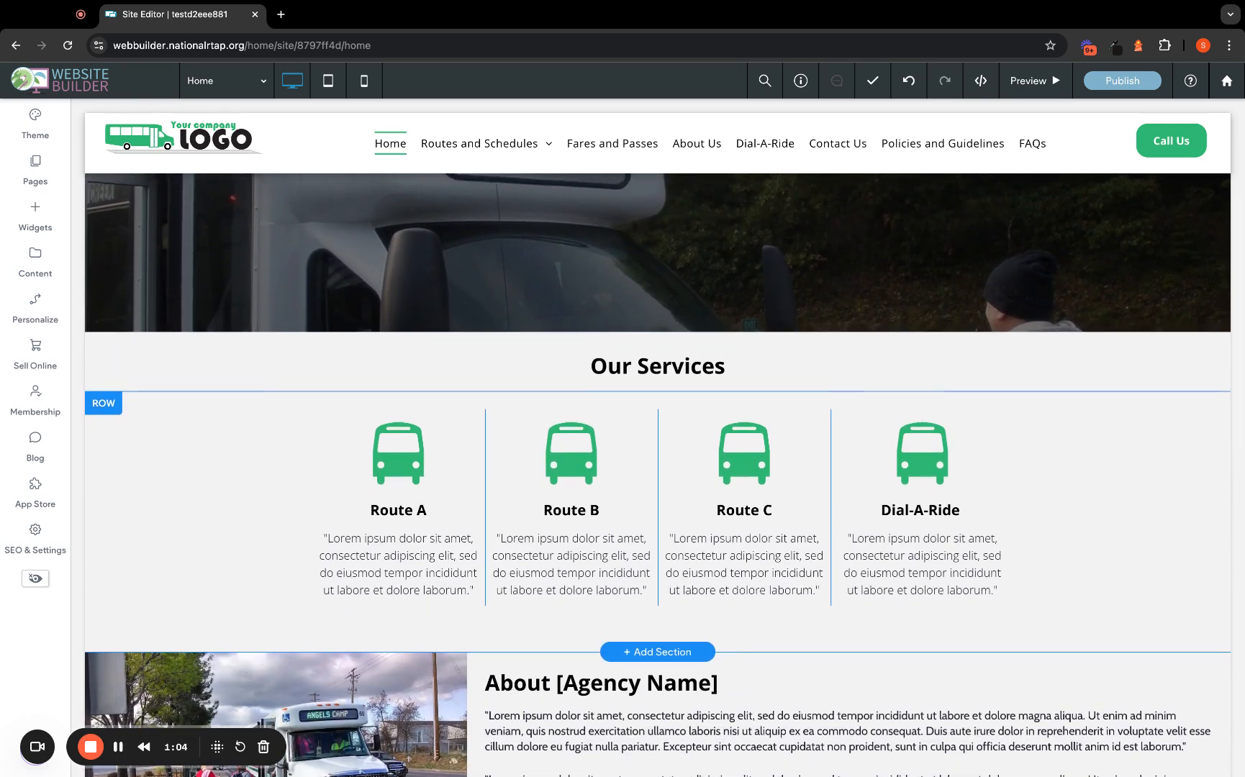
scroll(257, 423, "up", 8)
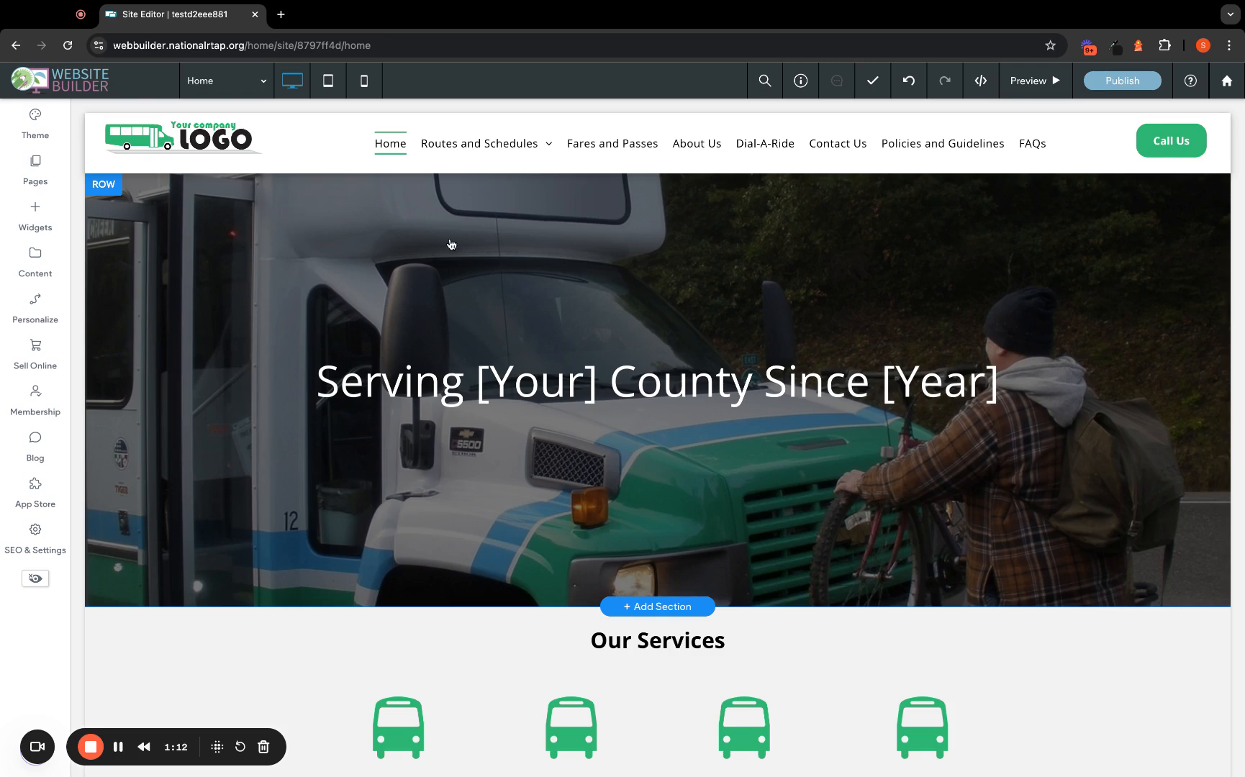
right_click(104, 193)
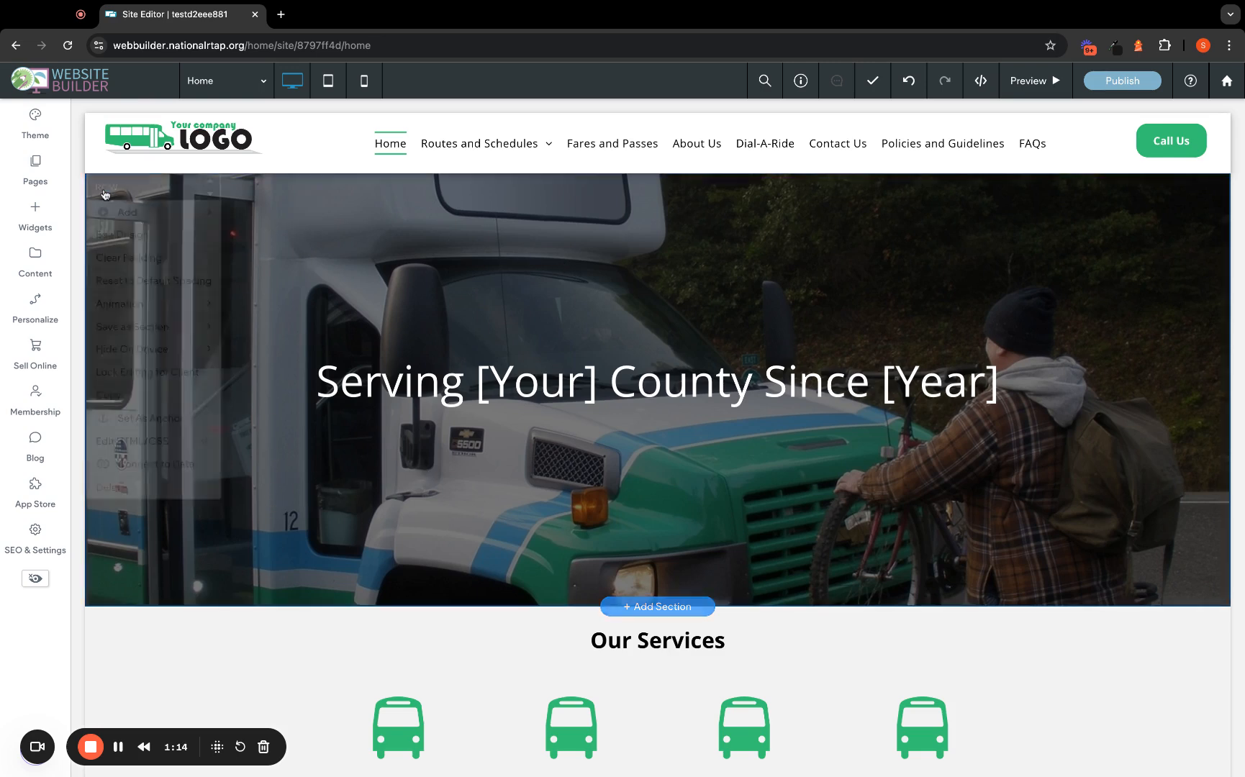
left_click(124, 237)
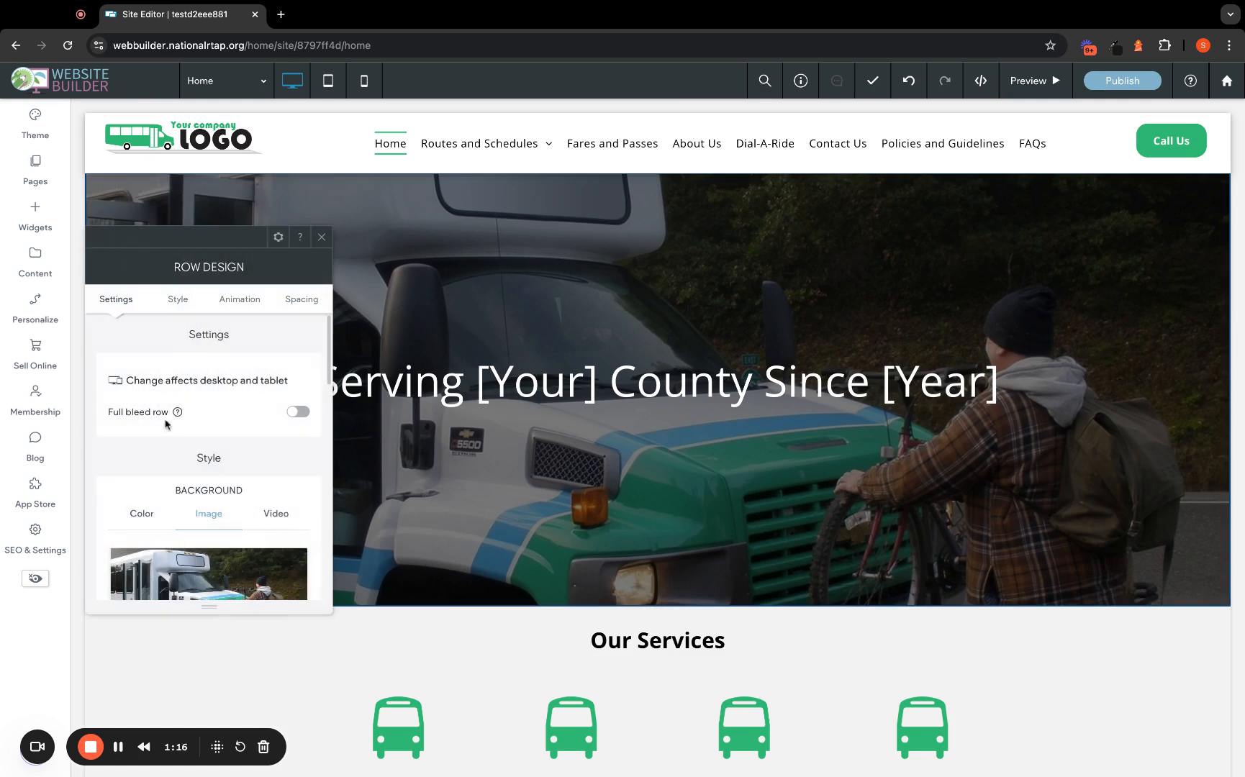
scroll(166, 425, "down", 5)
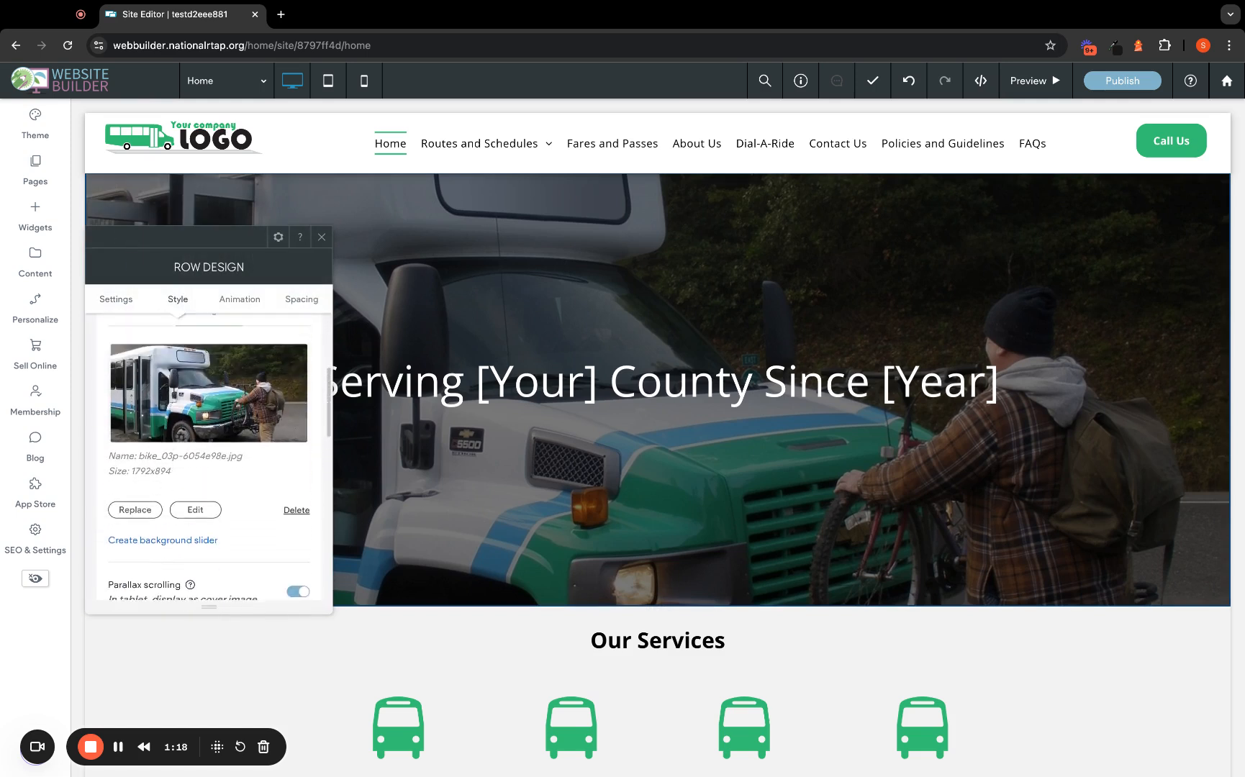
scroll(209, 453, "down", 10)
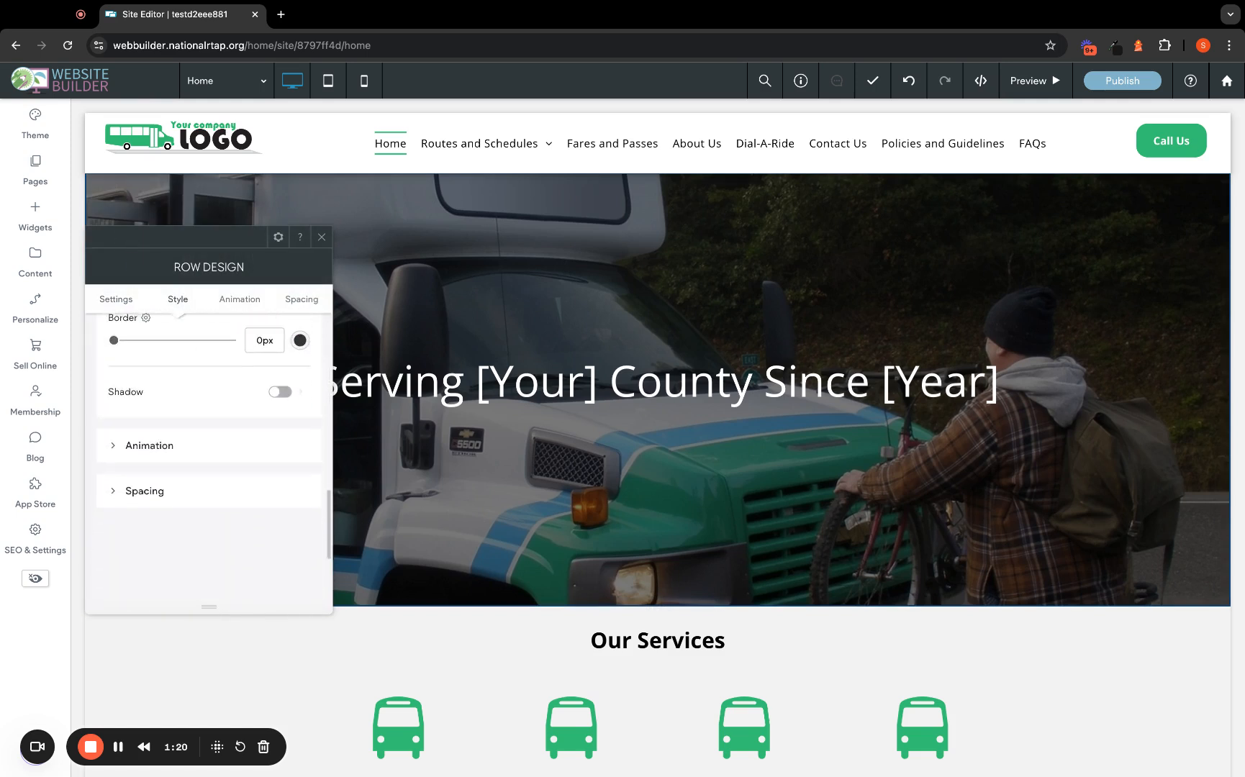
scroll(208, 461, "up", 4)
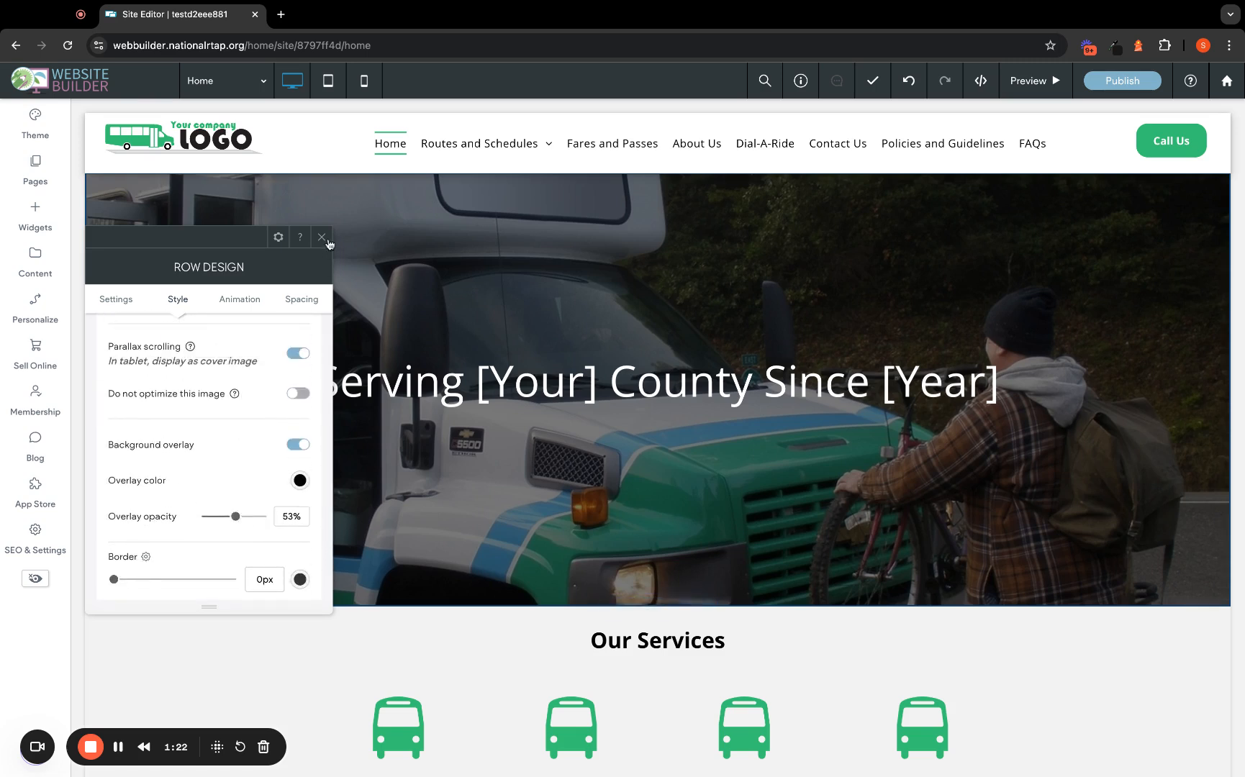
left_click(322, 237)
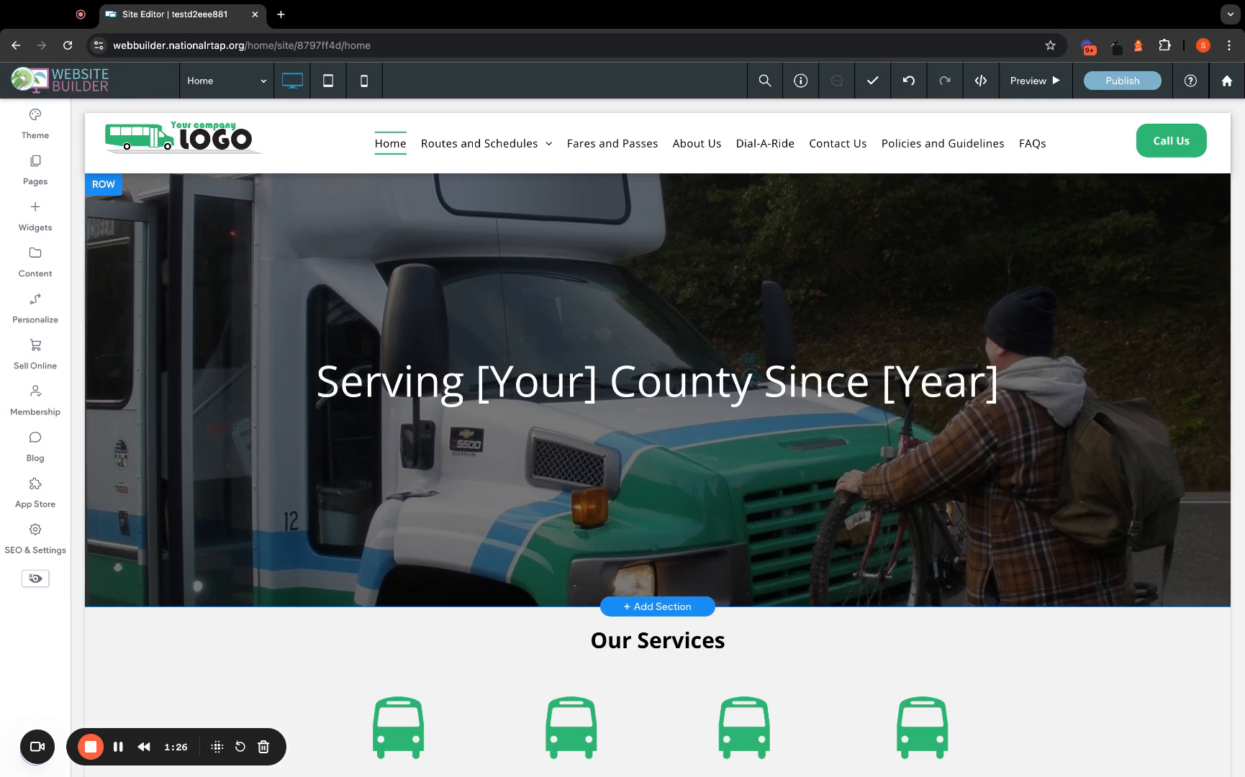
Add the alt text "Green Bus Icon" to the Route A bus icon under Our Services.
scroll(176, 372, "down", 3)
scroll(658, 439, "down", 5)
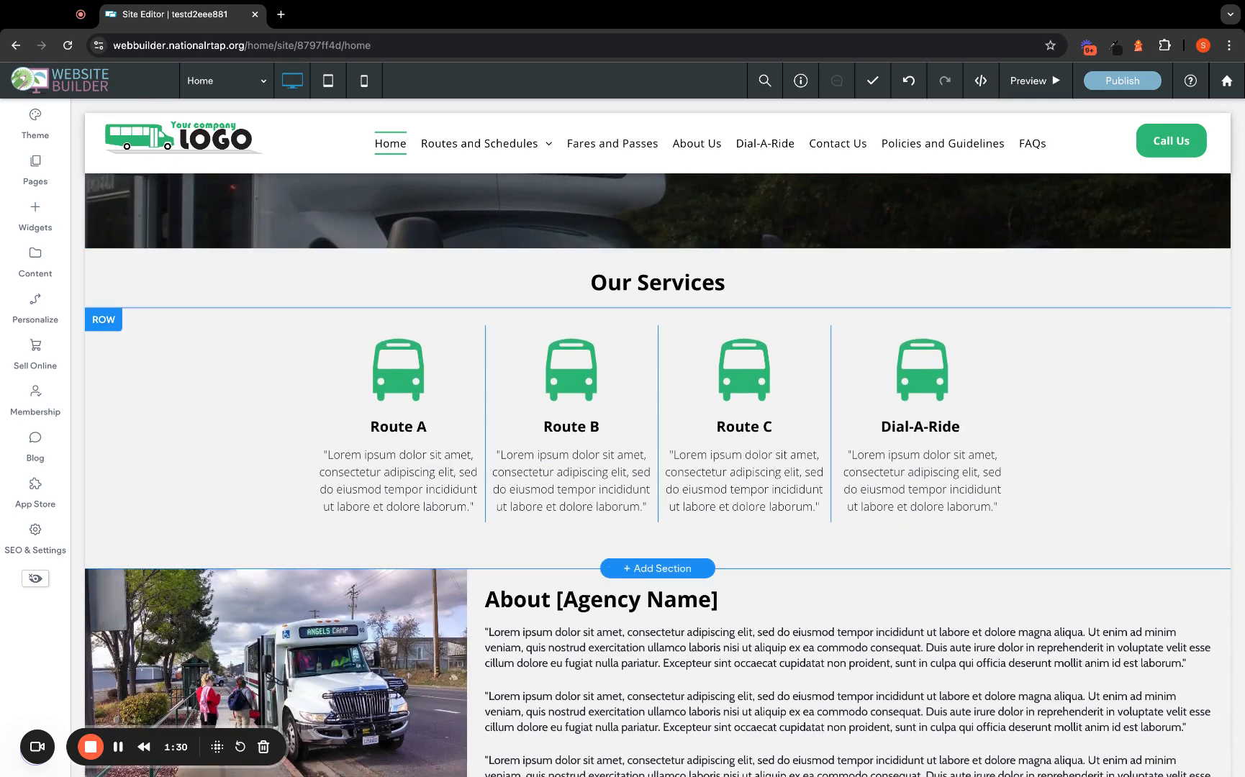
left_click(376, 378)
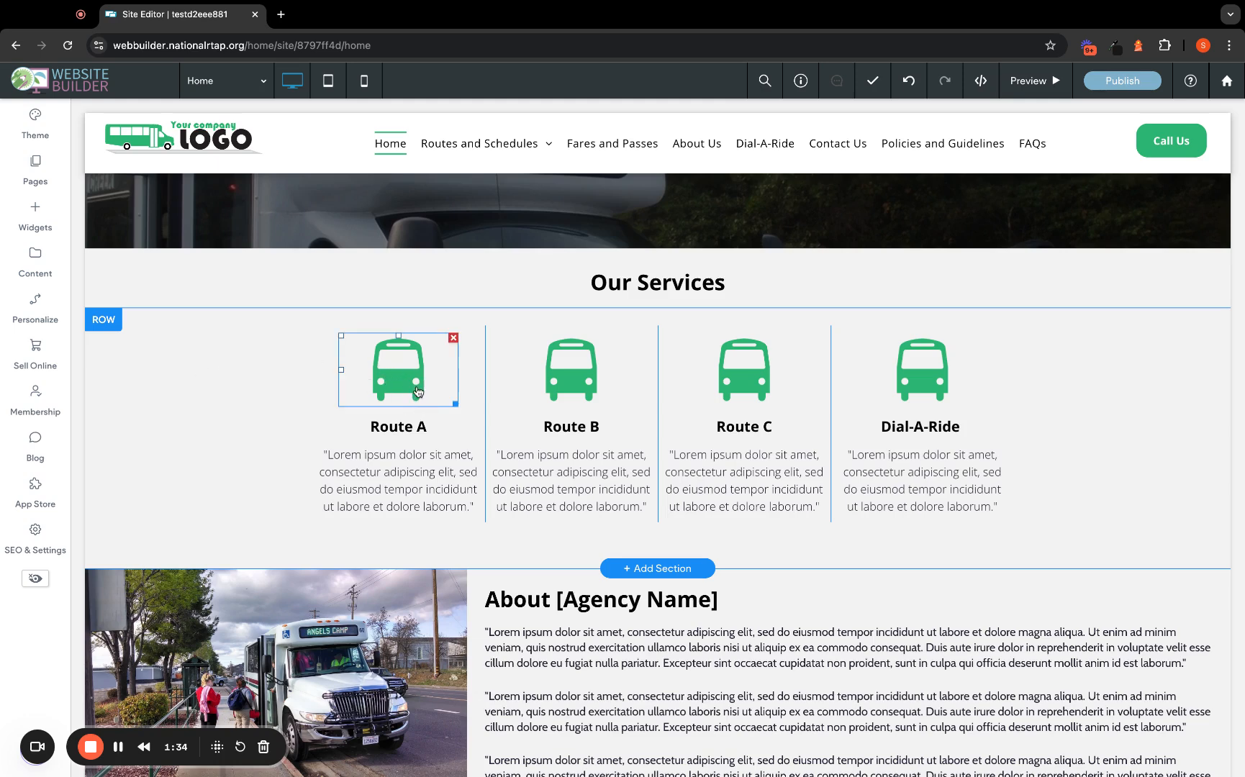
left_click(407, 389)
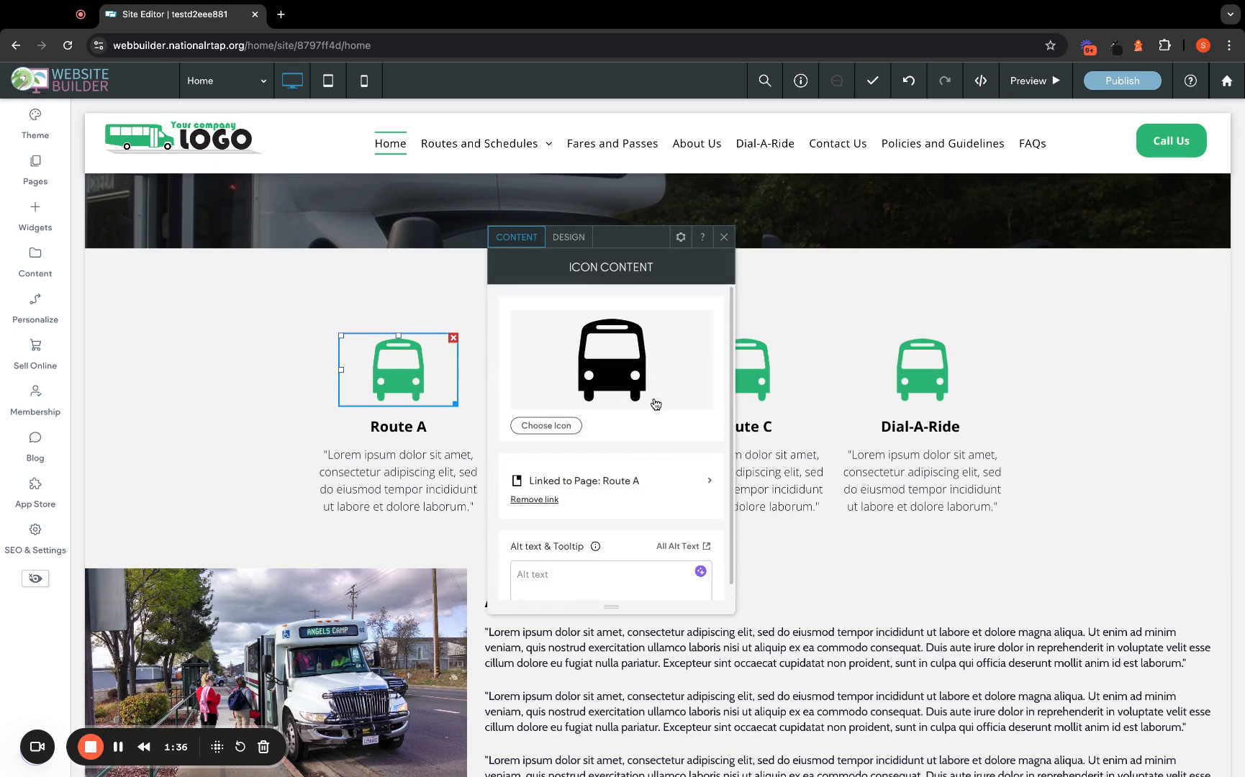
scroll(653, 431, "down", 1)
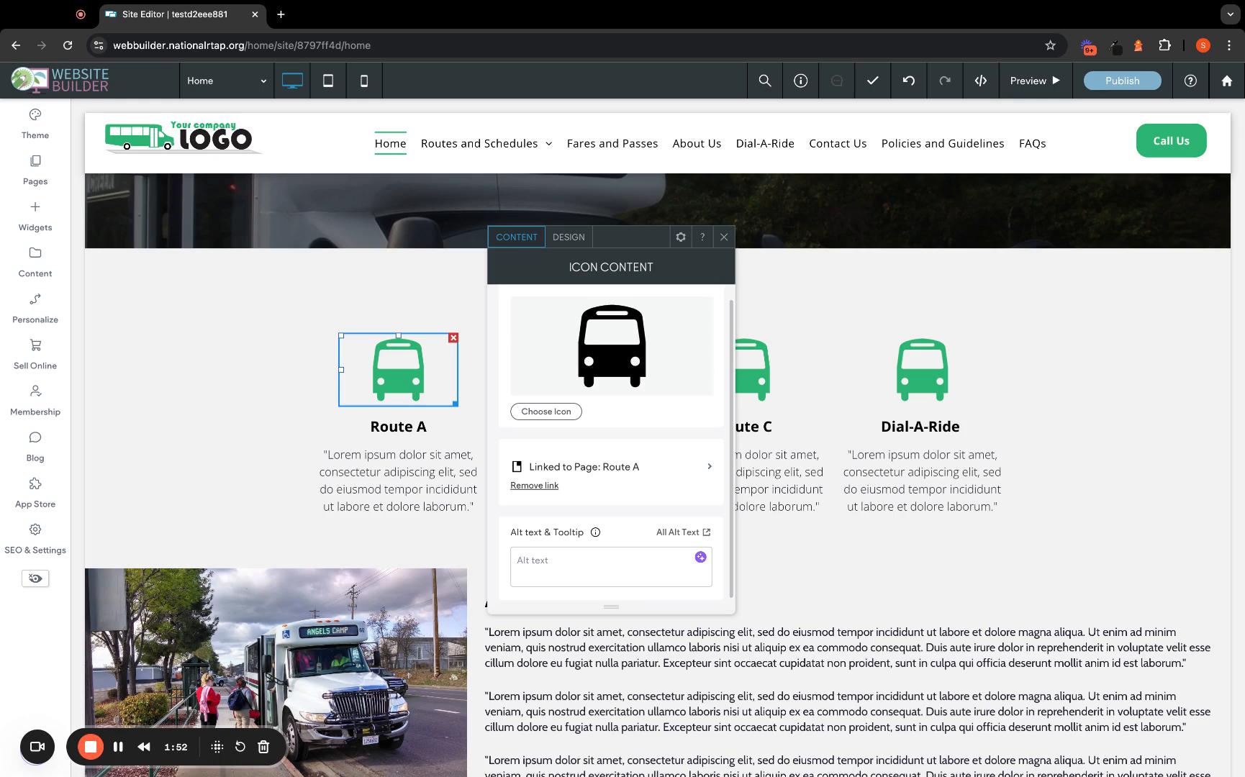
type("Bu")
key("BackSpace")
key("BackSpace")
key("BackSpace")
type("Green Bus Icon")
left_click(722, 240)
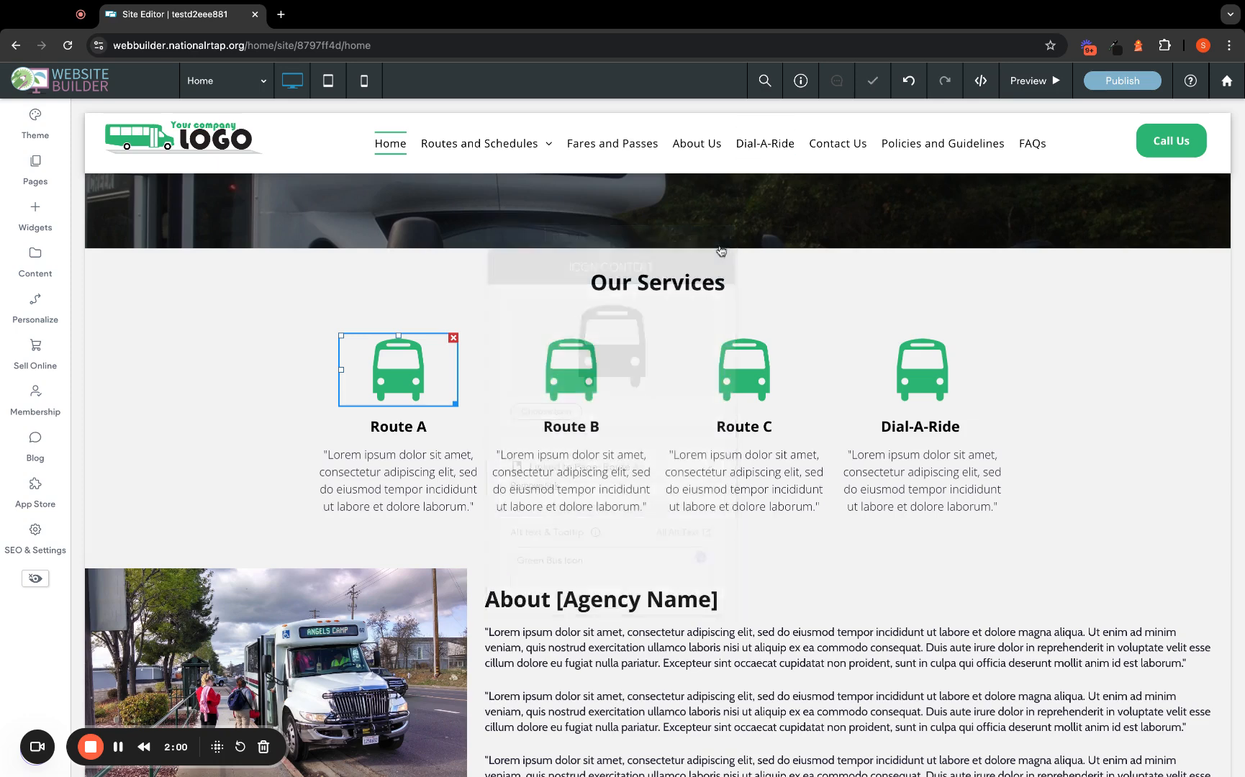
Check the alt text in the content settings of the Route B bus icon.
left_click(364, 506)
scroll(364, 506, "down", 1)
left_click(571, 346)
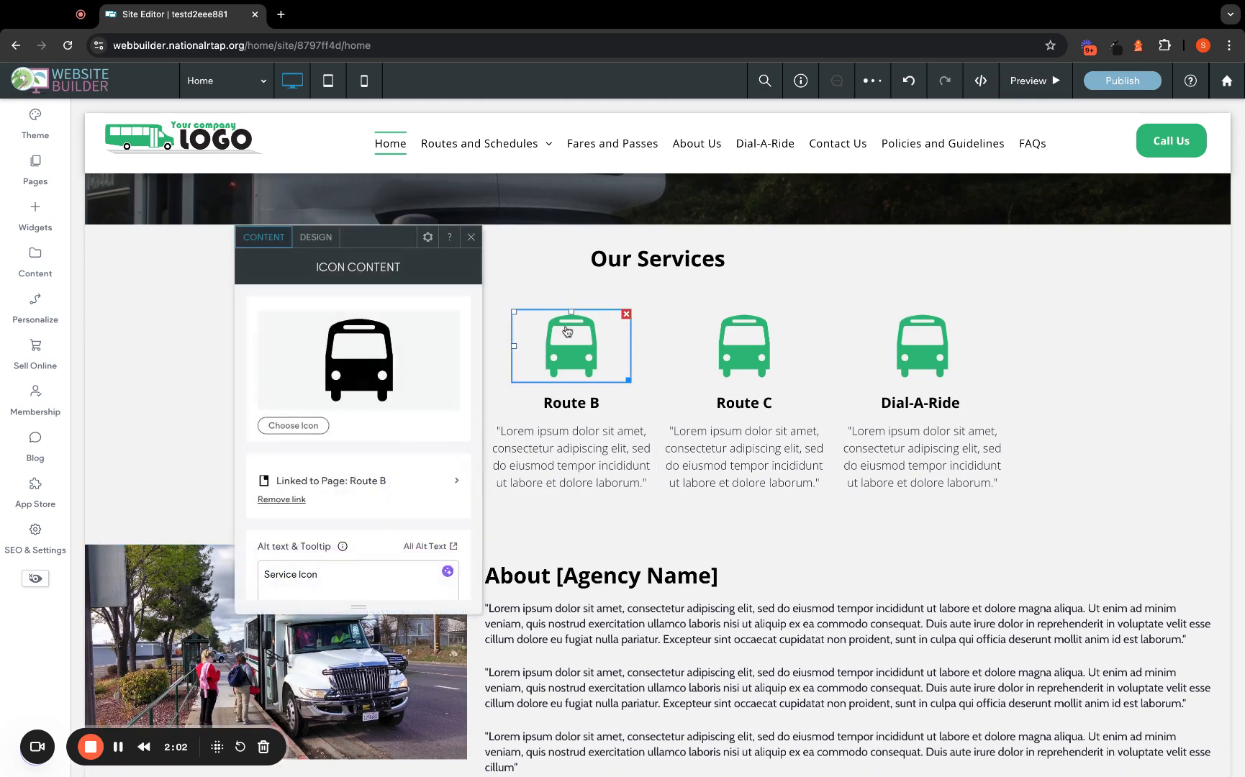
scroll(389, 518, "down", 1)
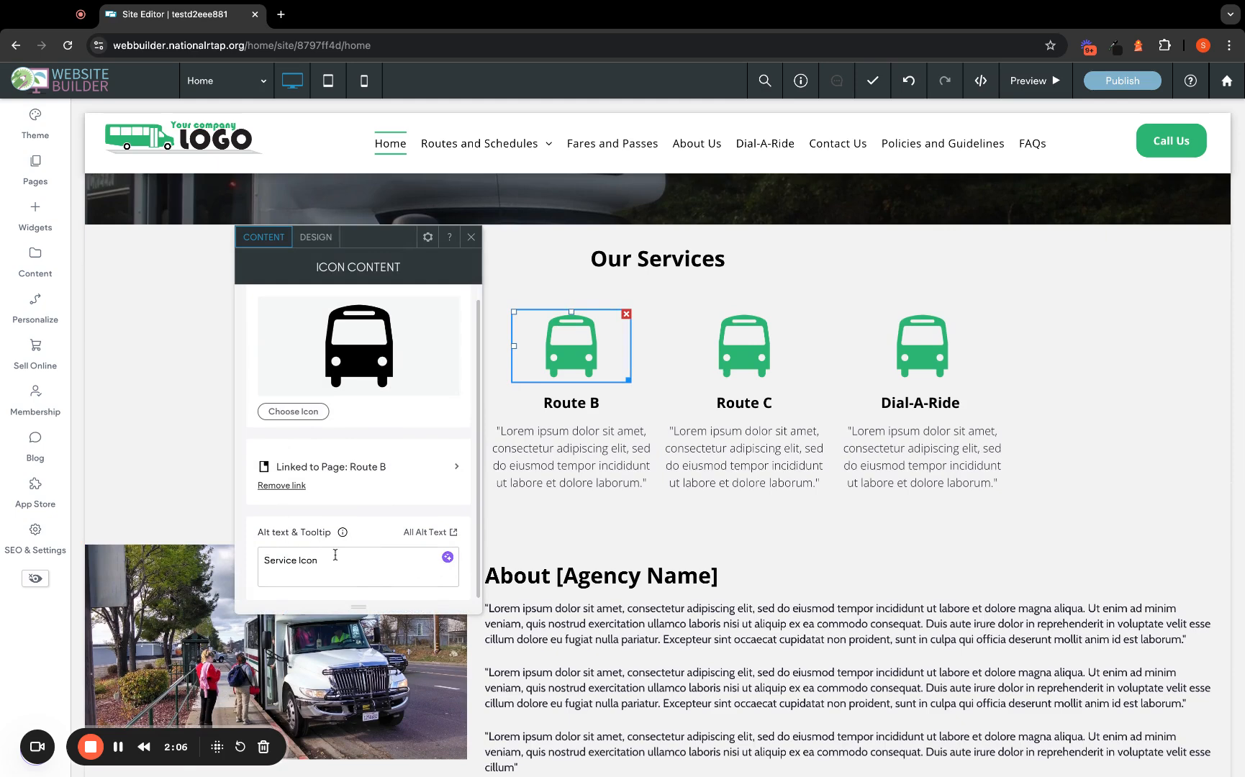
left_click(471, 237)
Add the caption "Passenger loading onto a bus" to the bus photo beside the About [Agency Name] section.
scroll(494, 310, "down", 3)
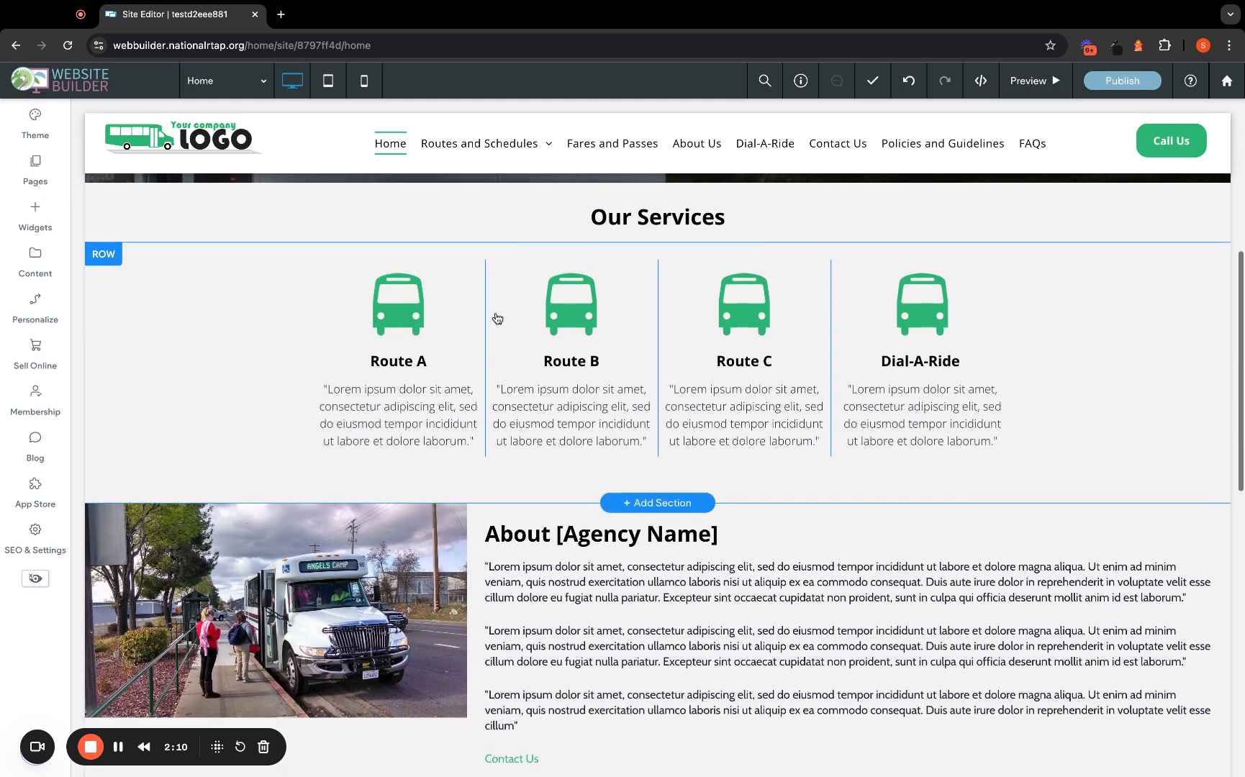
scroll(497, 317, "down", 2)
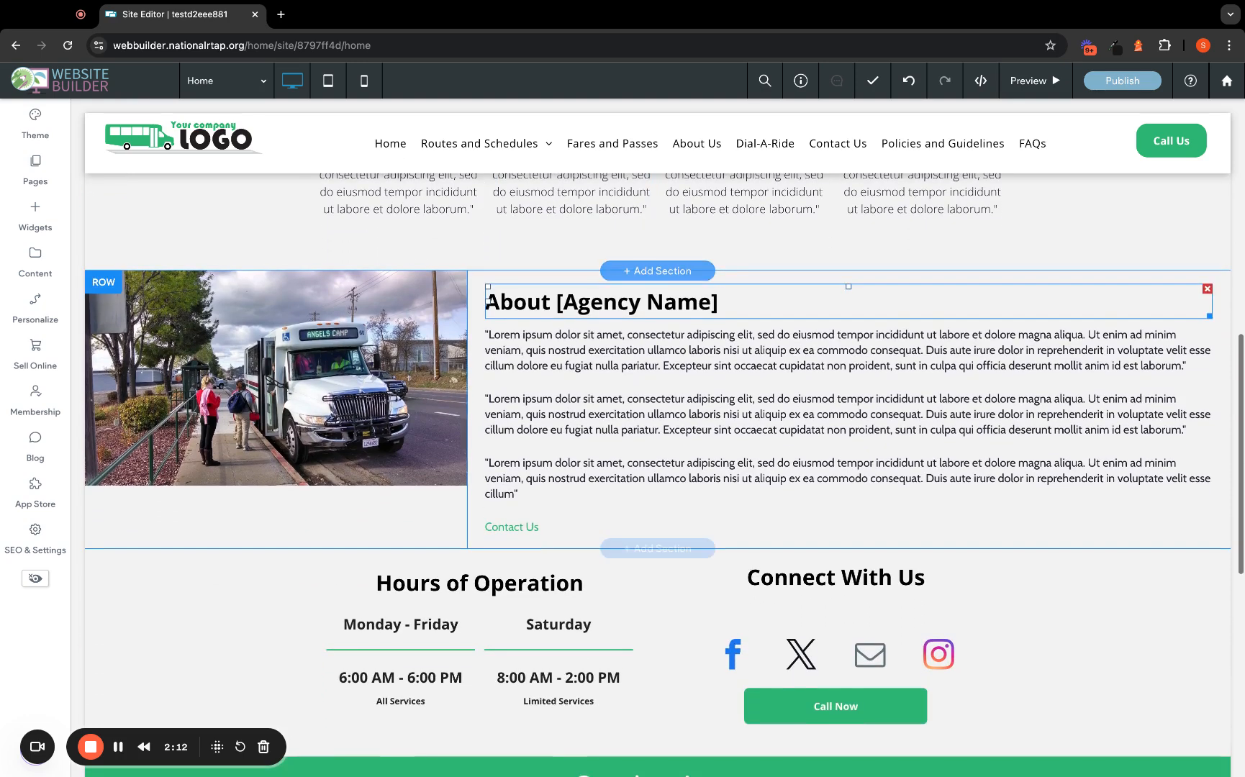
left_click(327, 365)
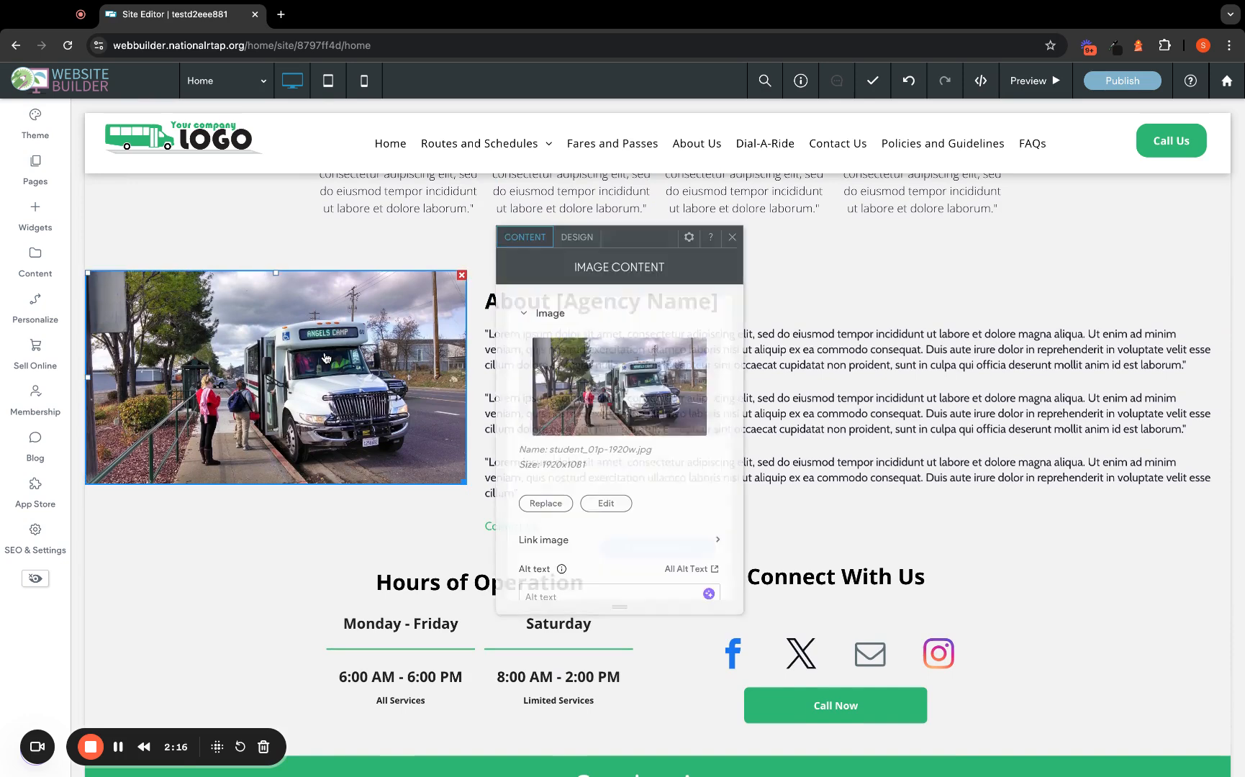
scroll(606, 458, "down", 4)
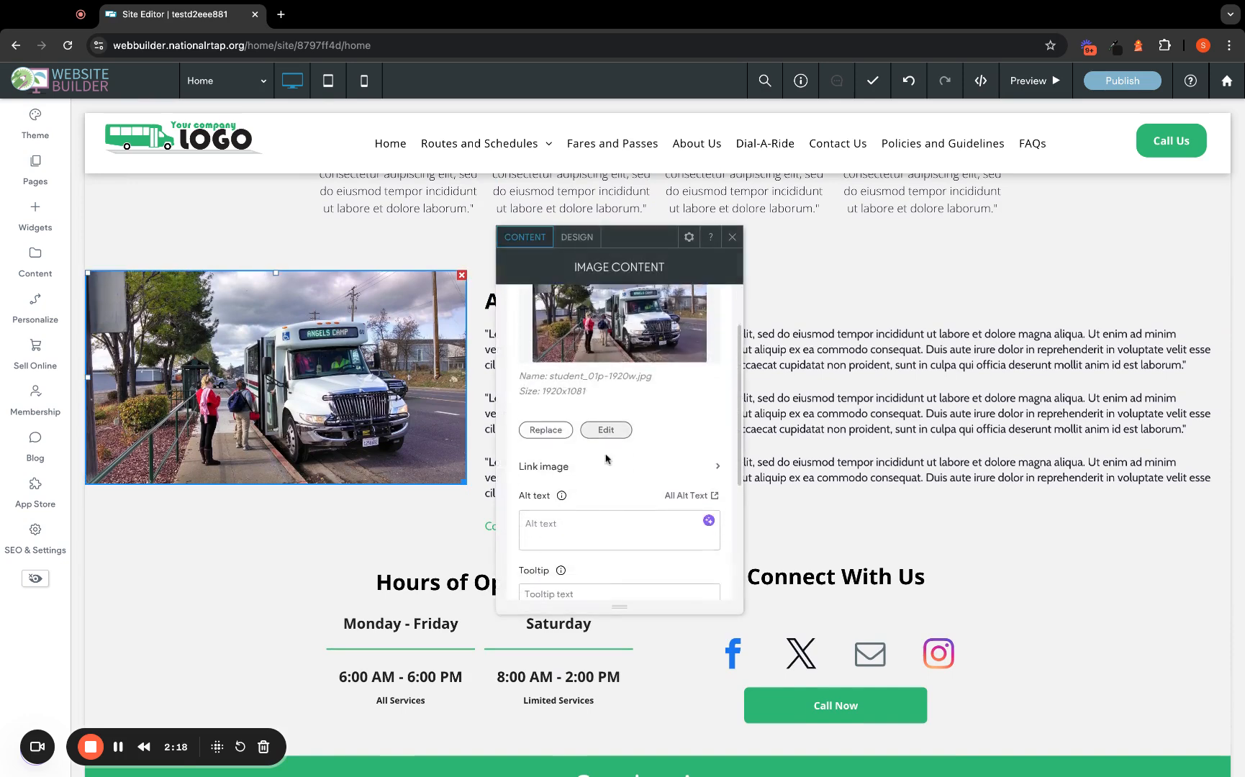
scroll(619, 442, "down", 2)
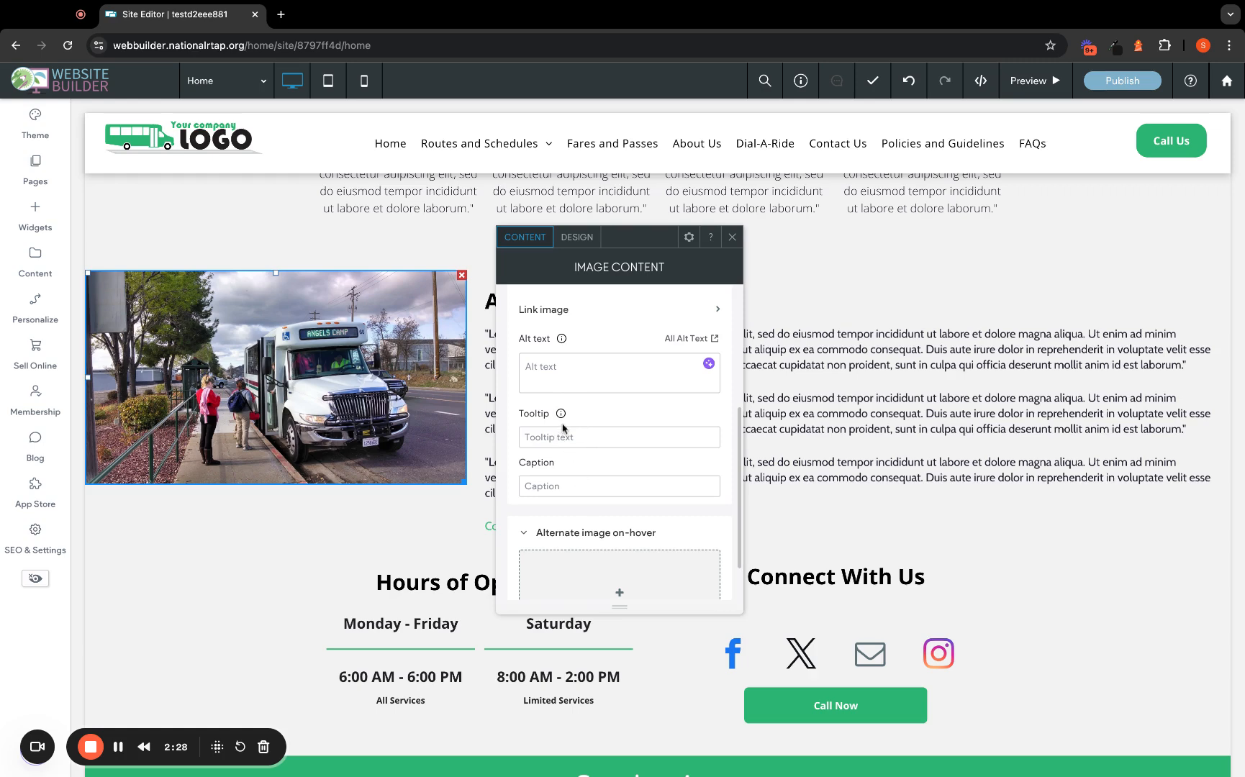
mouse_move(562, 417)
left_click(544, 486)
type("Passenger g")
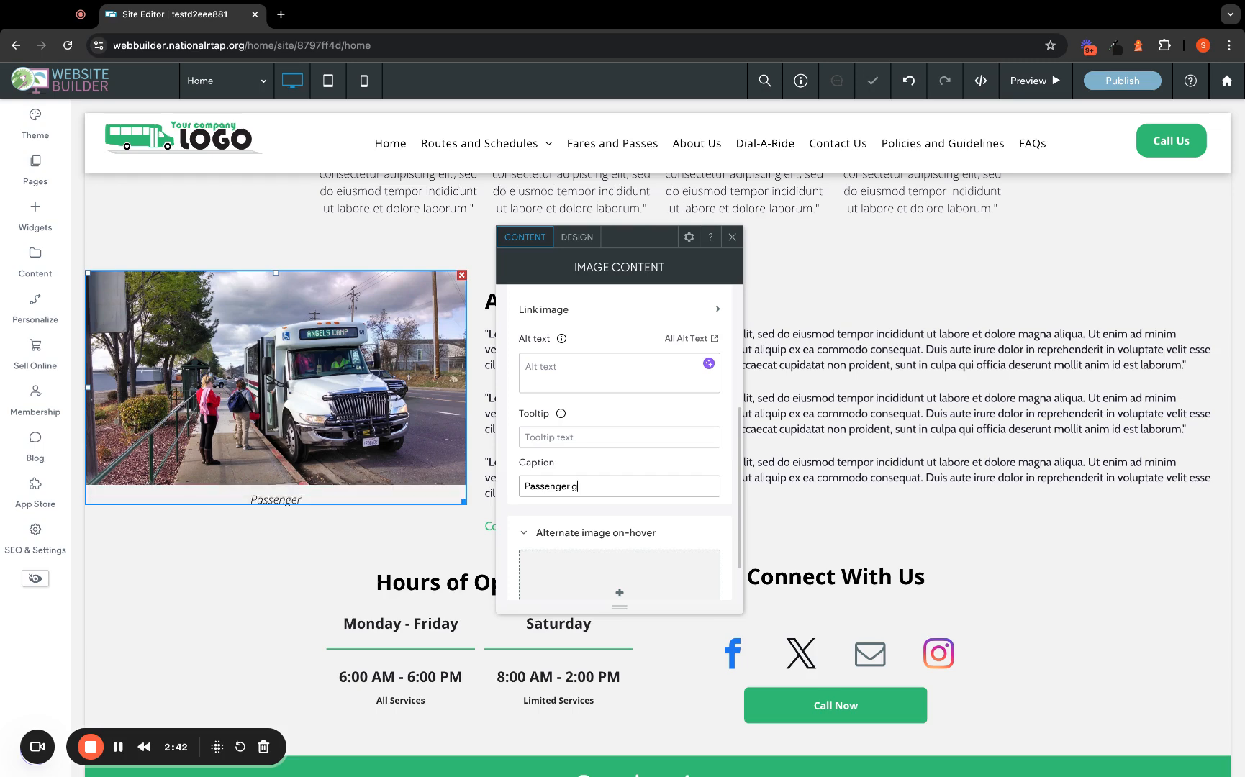
type("etting")
key("BackSpace")
type("loading onto a bus")
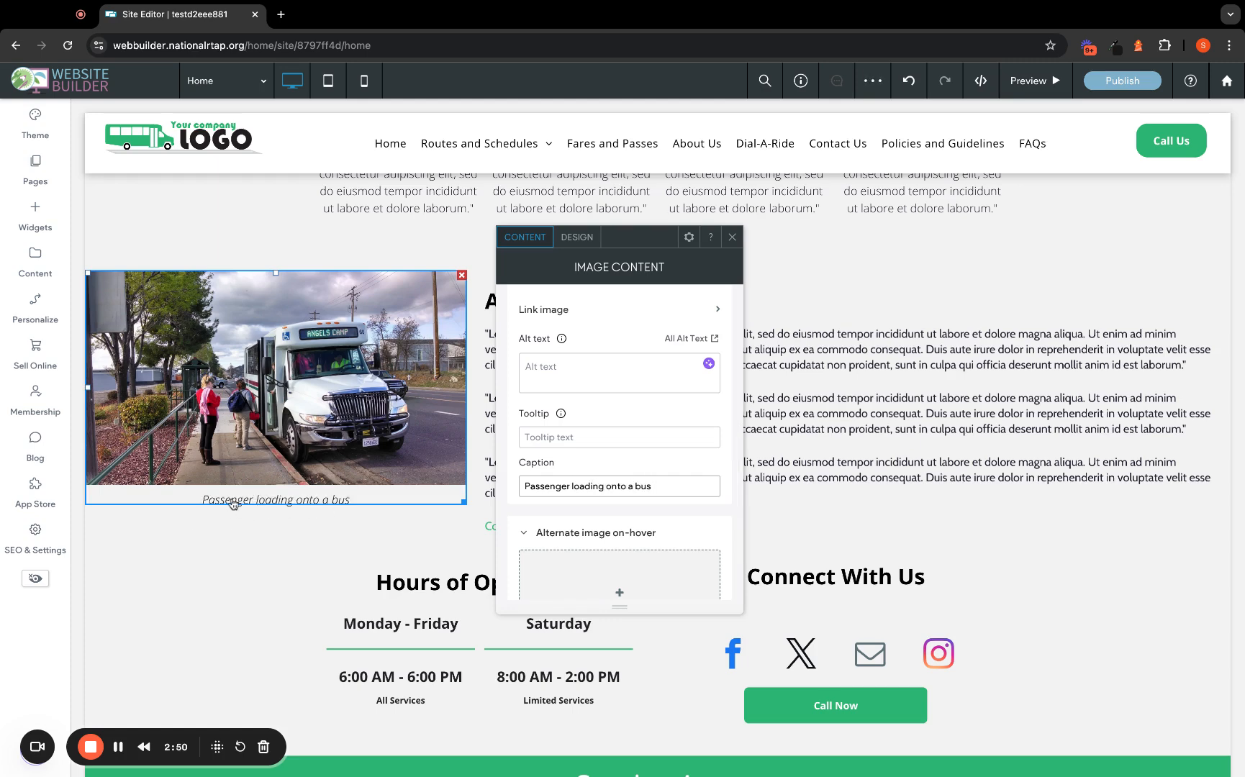
Move the bus photo's caption text "Passenger loading onto a bus" into its tooltip and briefly preview the page.
triple_click(644, 486)
key("super+c")
key("BackSpace")
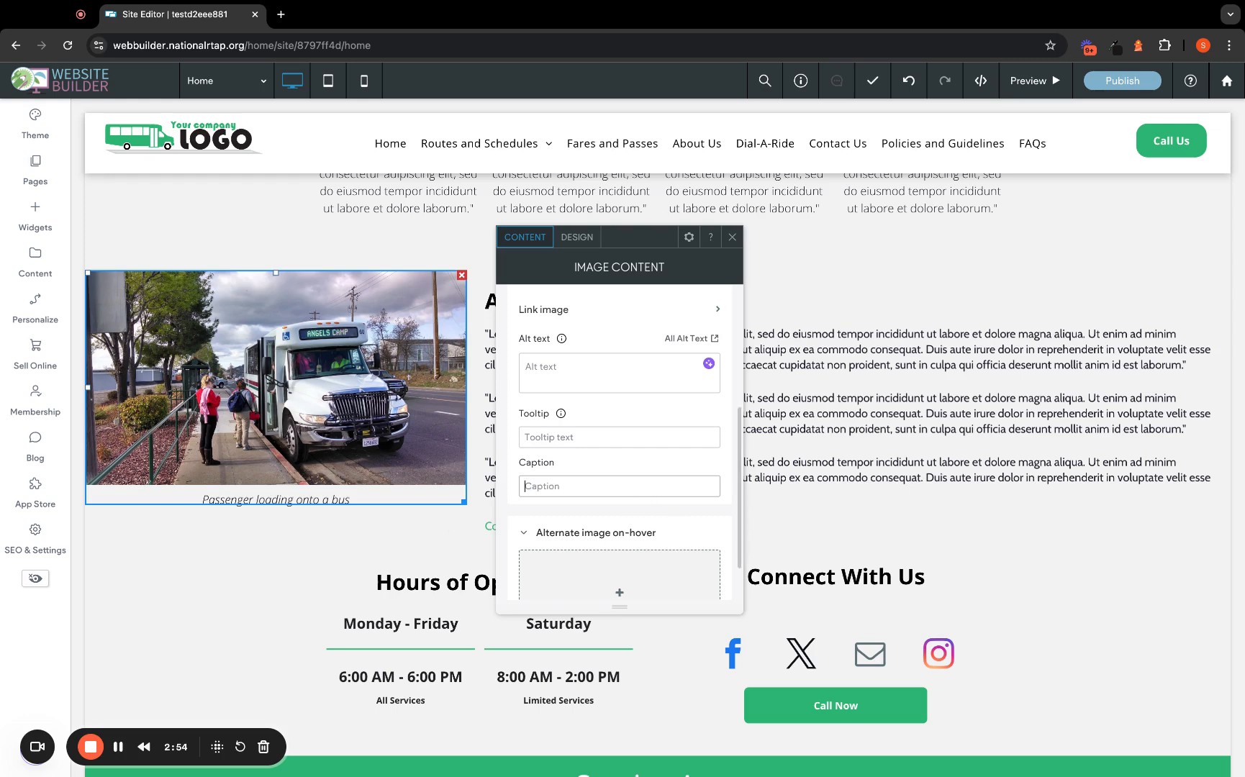
left_click(618, 438)
key("super+v")
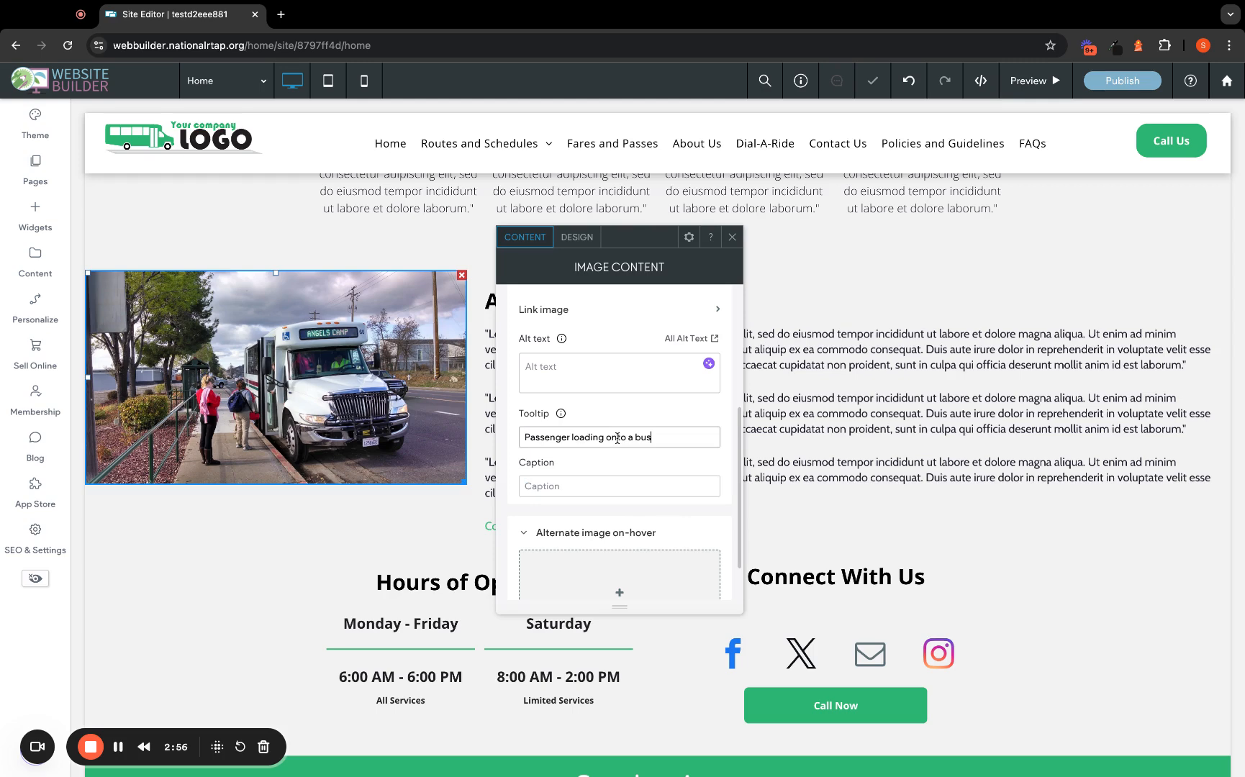
left_click(732, 237)
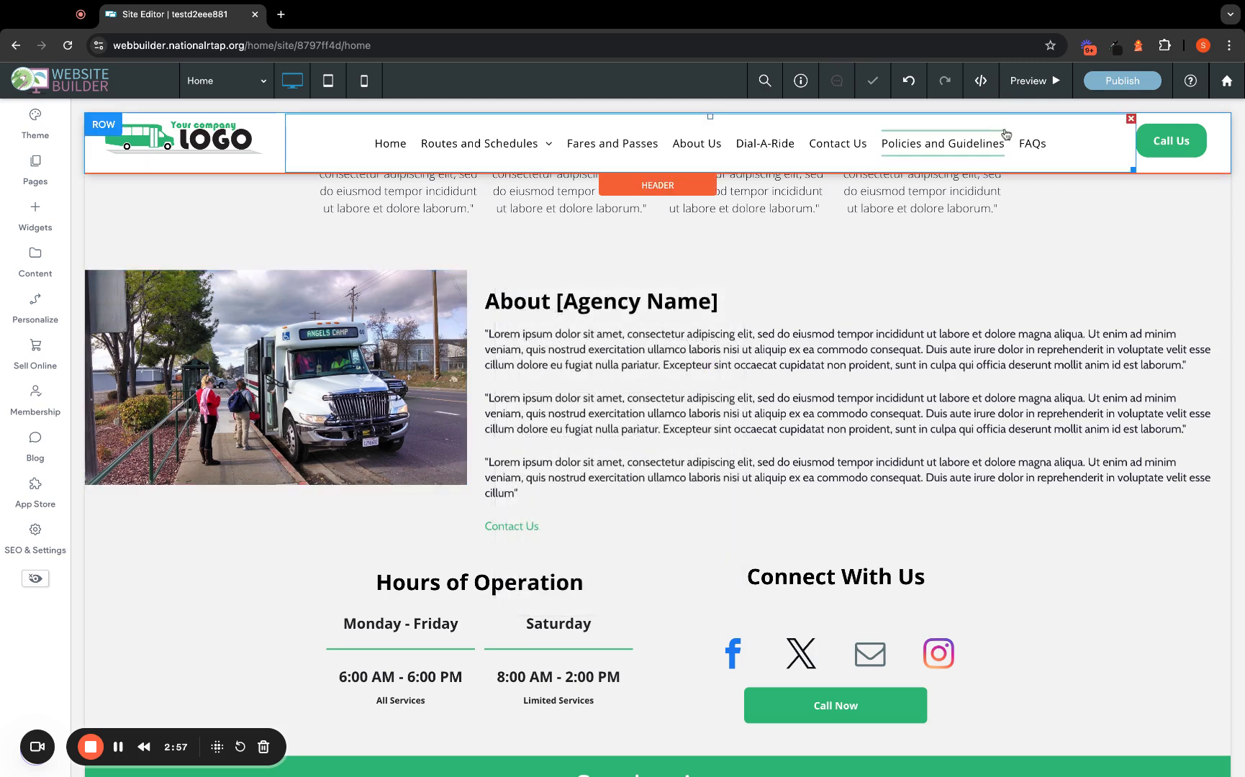
left_click(1029, 81)
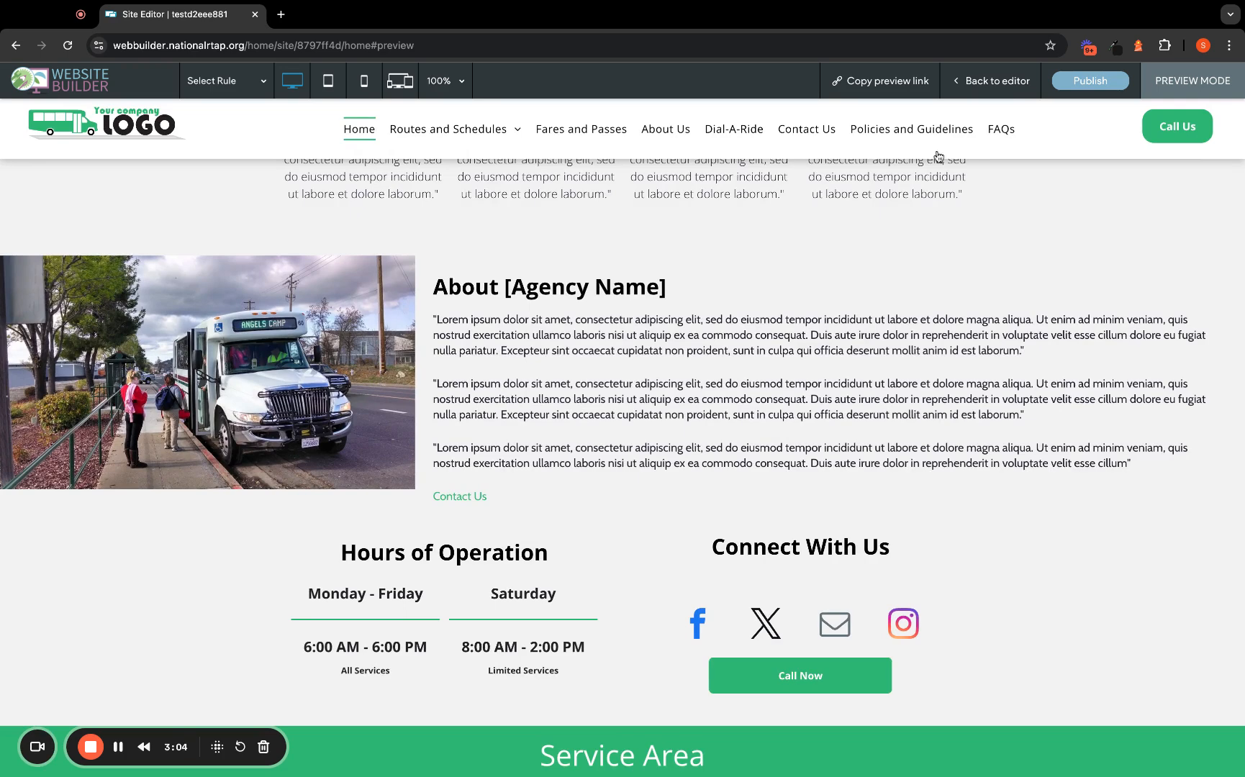
left_click(989, 82)
Move the bus photo's tooltip text "Passenger loading onto a bus" into its alt text field.
left_click(389, 301)
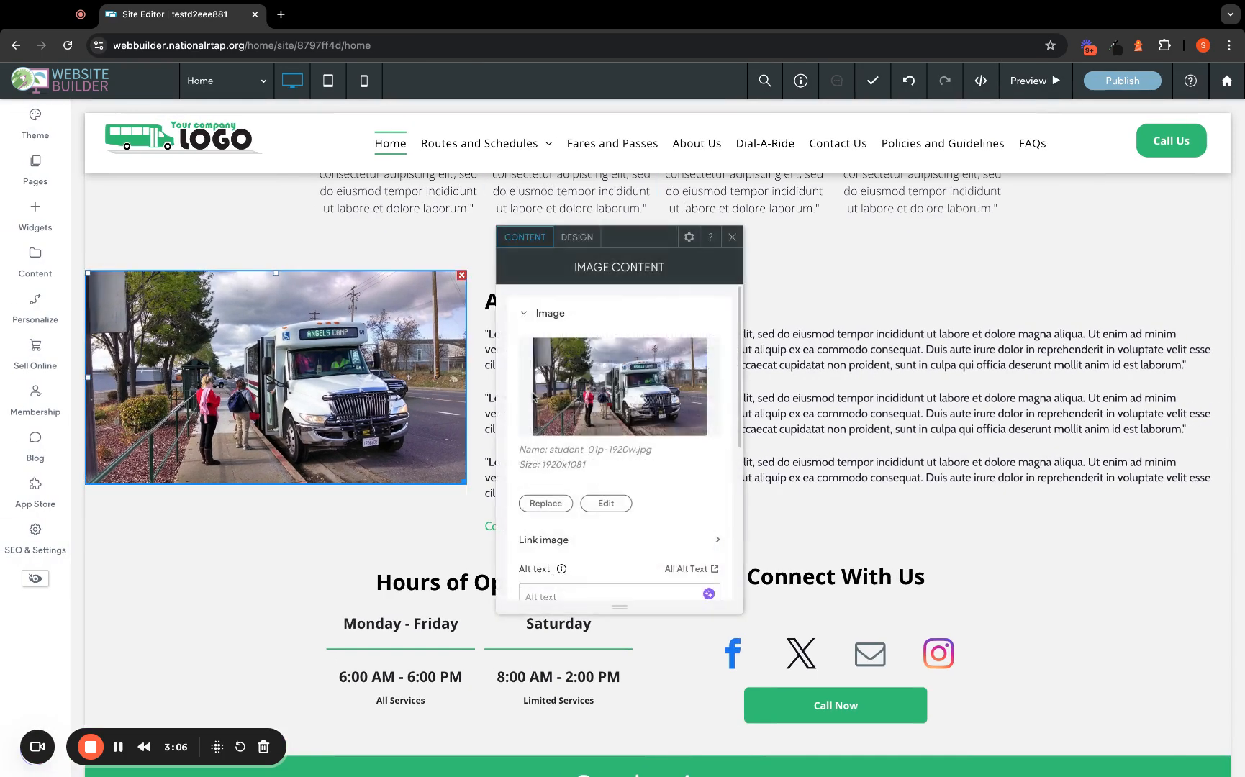
scroll(617, 432, "down", 2)
triple_click(584, 509)
key("ctrl+c")
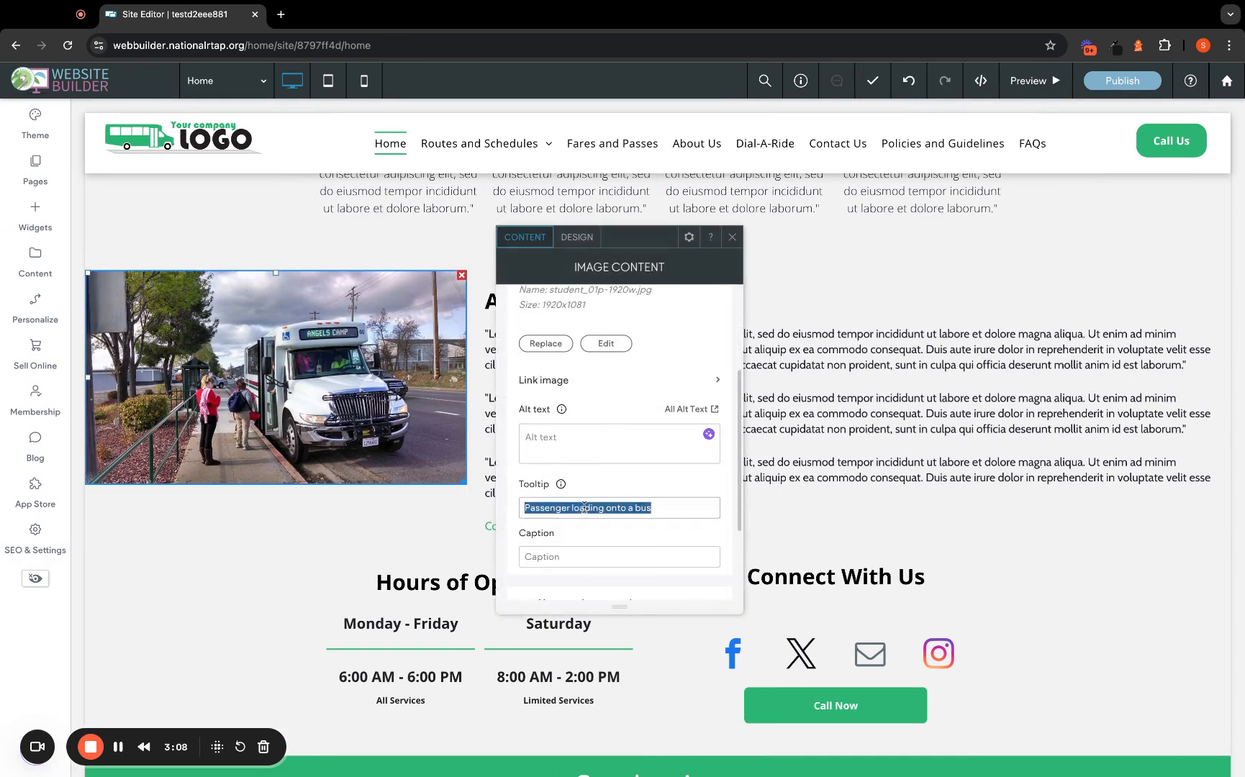
key("BackSpace")
left_click(586, 441)
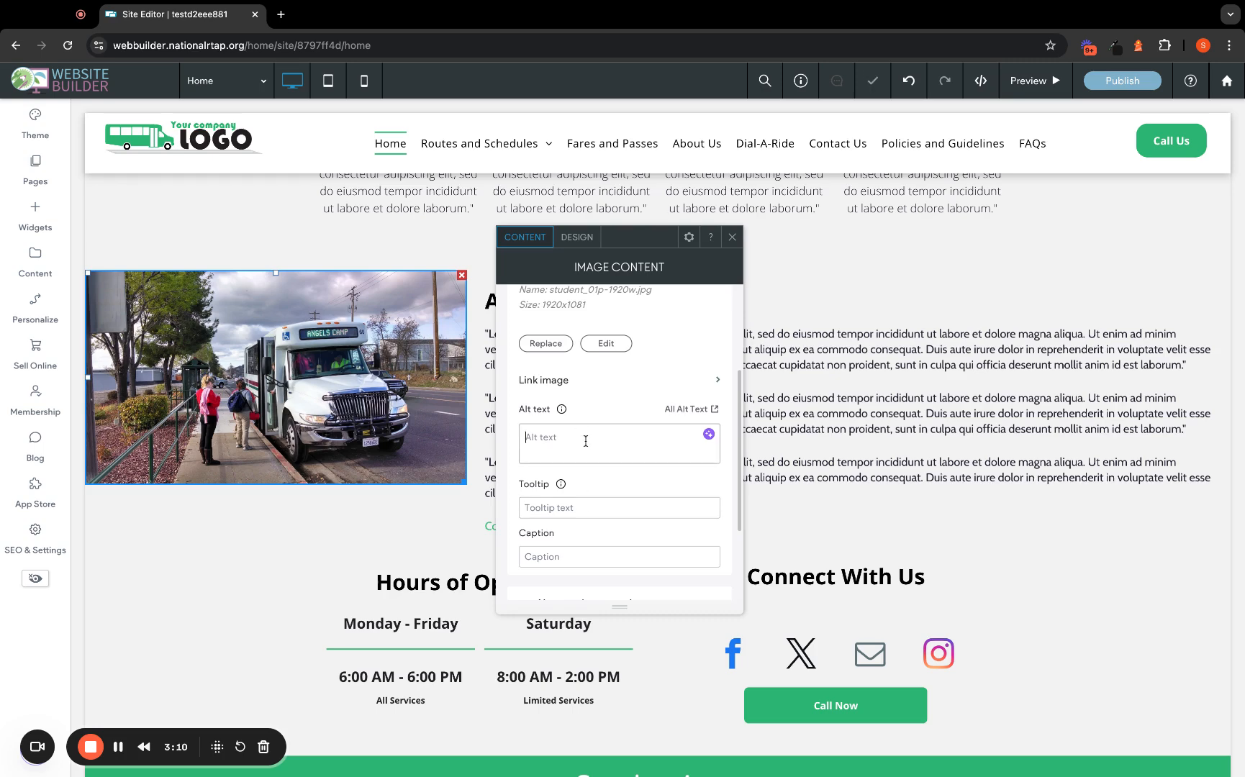
key("ctrl+v")
left_click(732, 237)
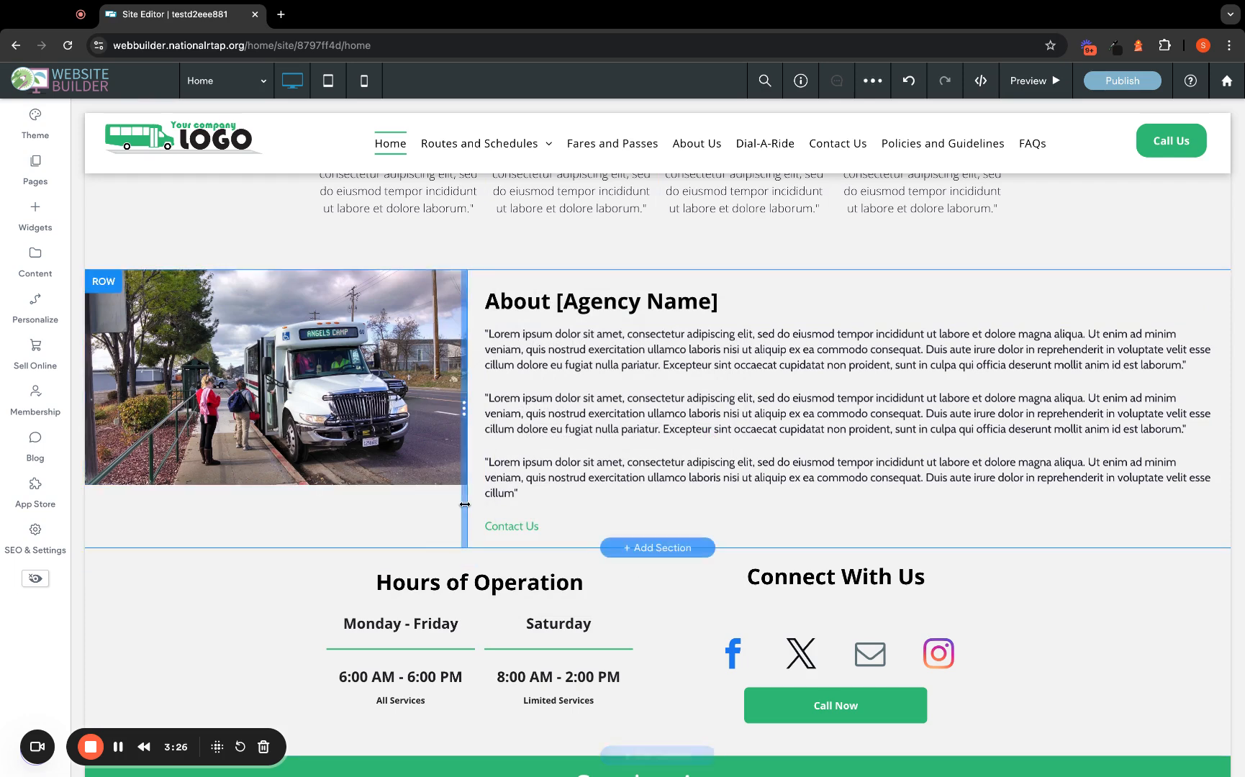
Find the image widget by searching for "image" and place it in a new row above the About [Agency Name] section.
scroll(187, 292, "up", 1)
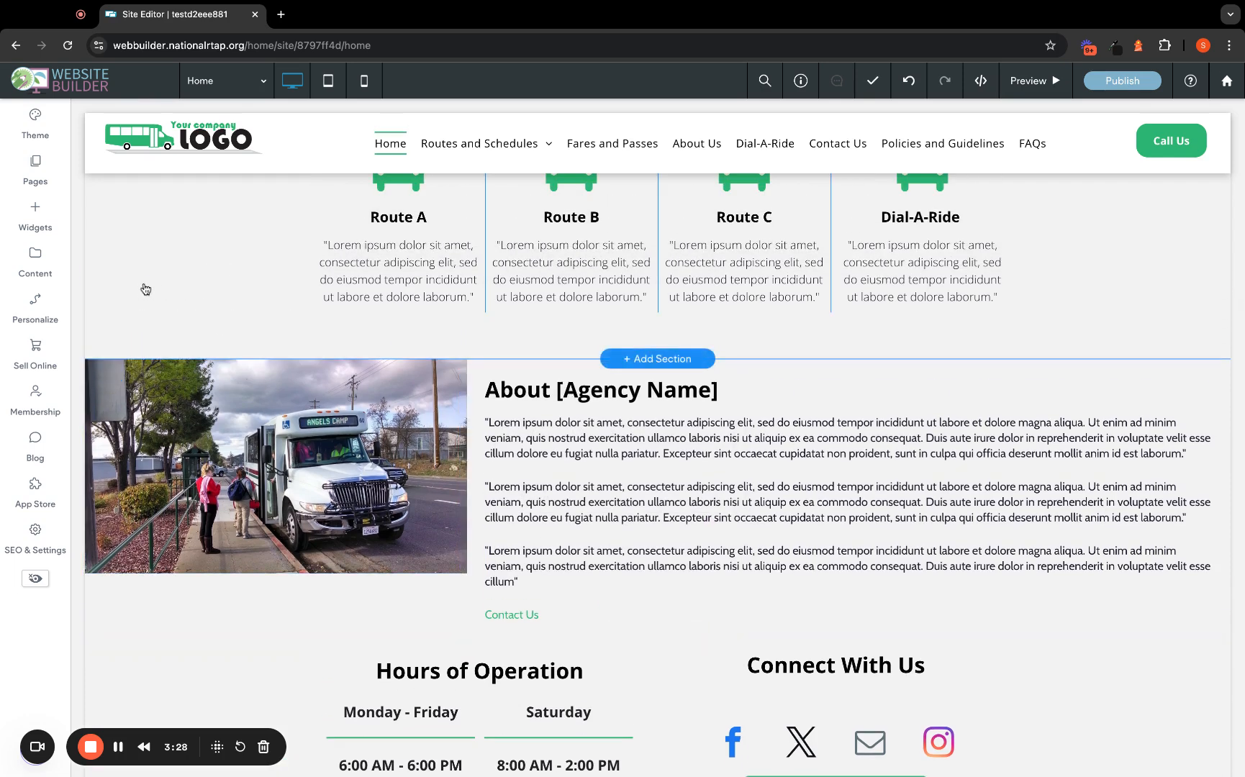
left_click(42, 230)
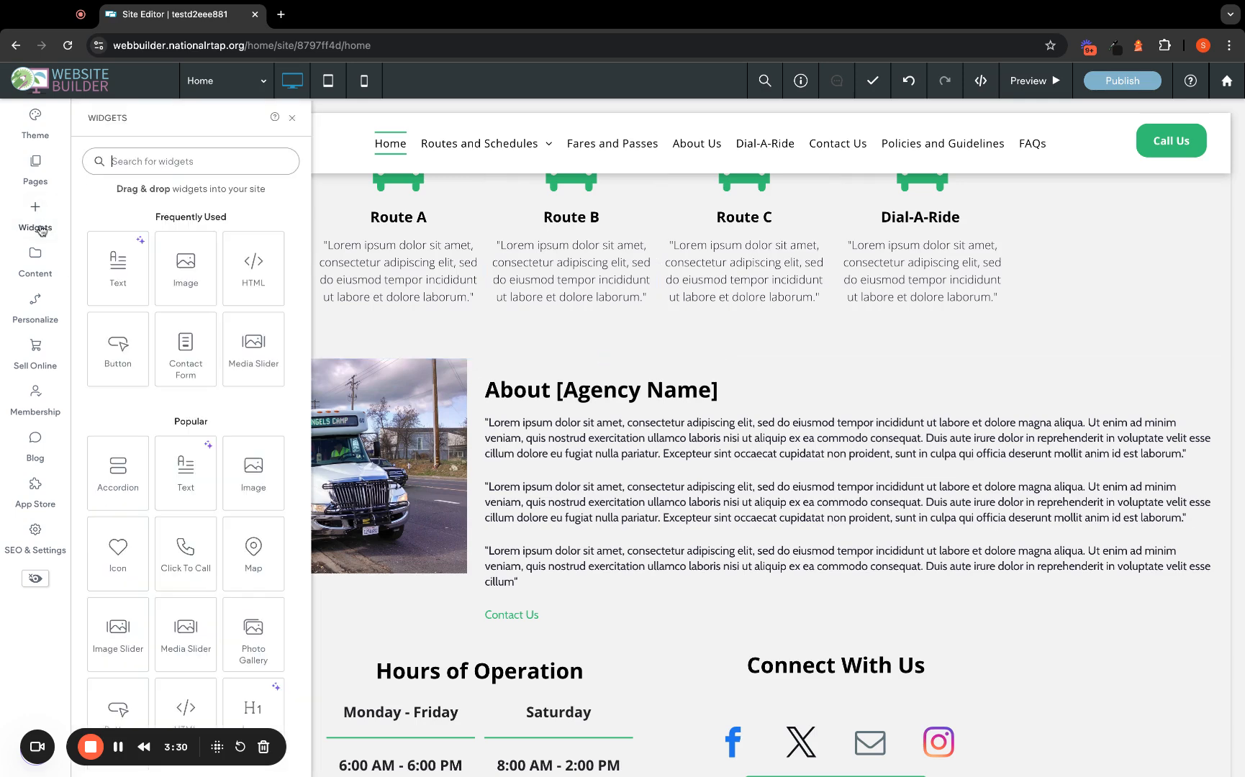
left_click(147, 161)
type("image")
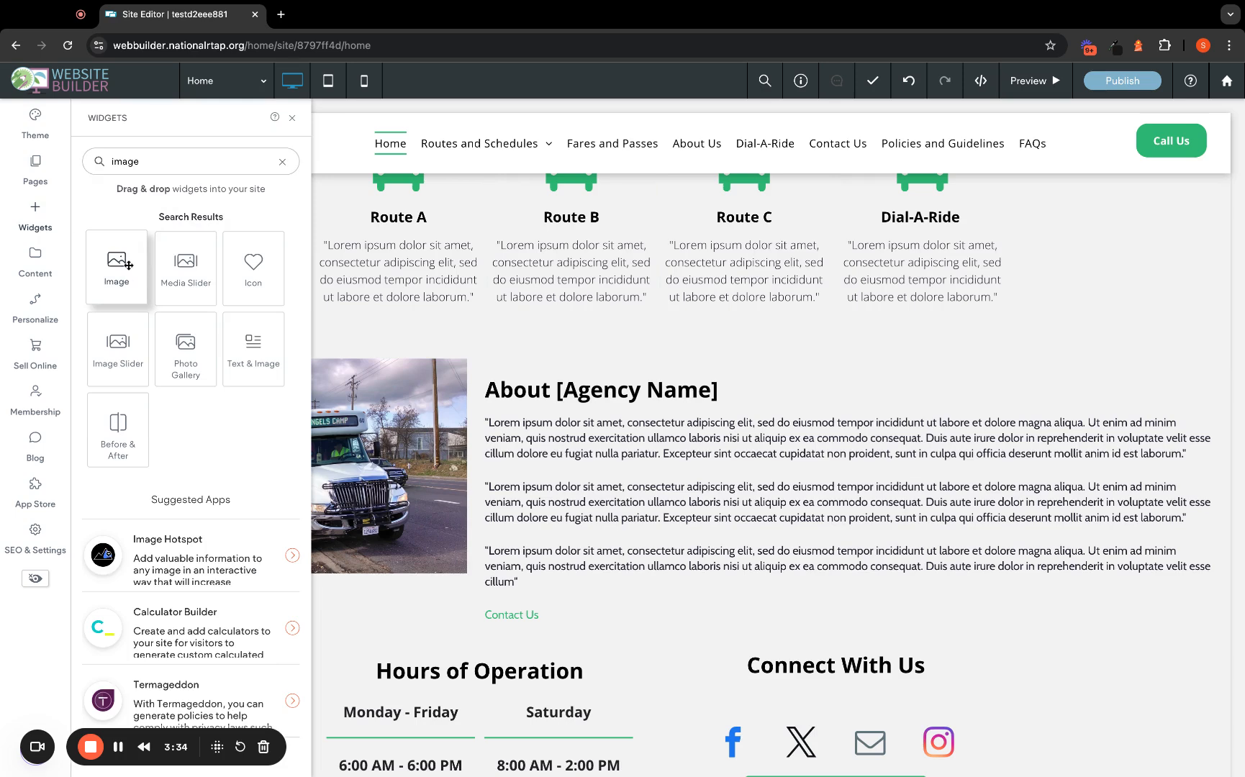
left_click_drag(129, 265, 490, 390)
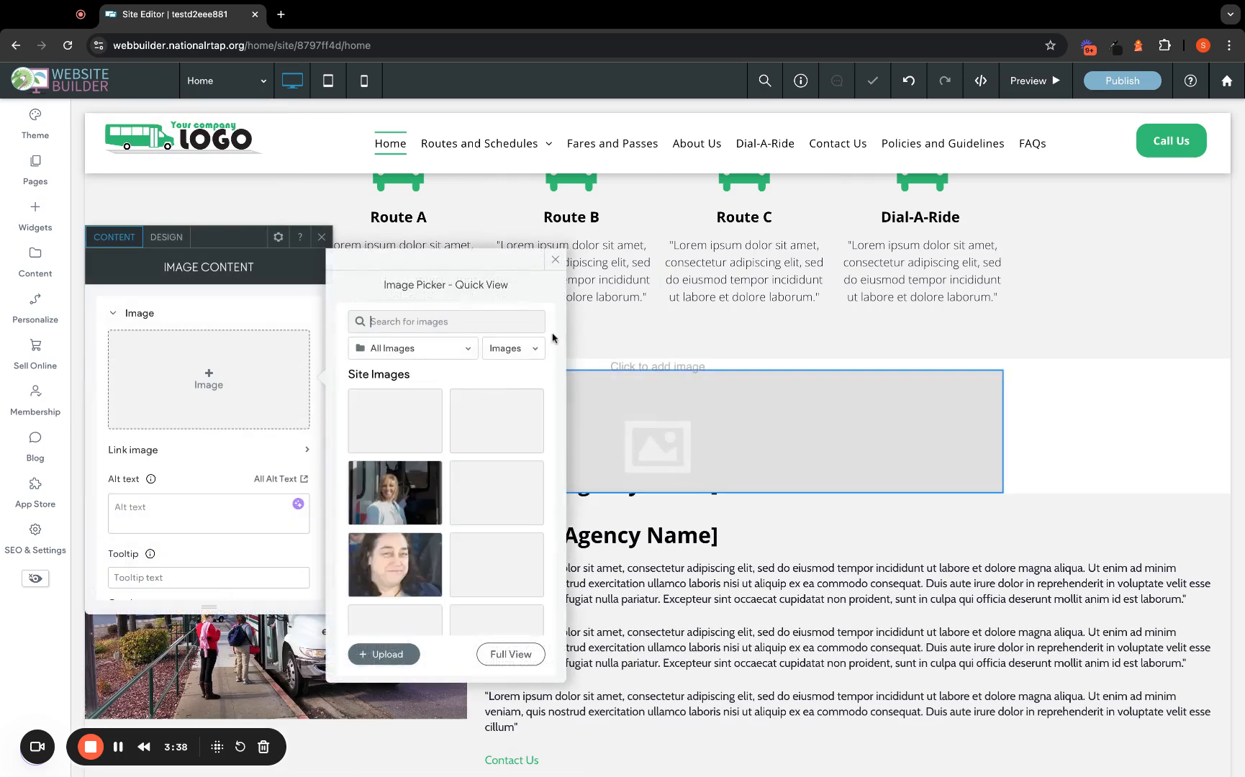
Fill the new image widget with the site photo worker_03p.jpg of a woman on the phone aboard a bus.
scroll(502, 414, "down", 3)
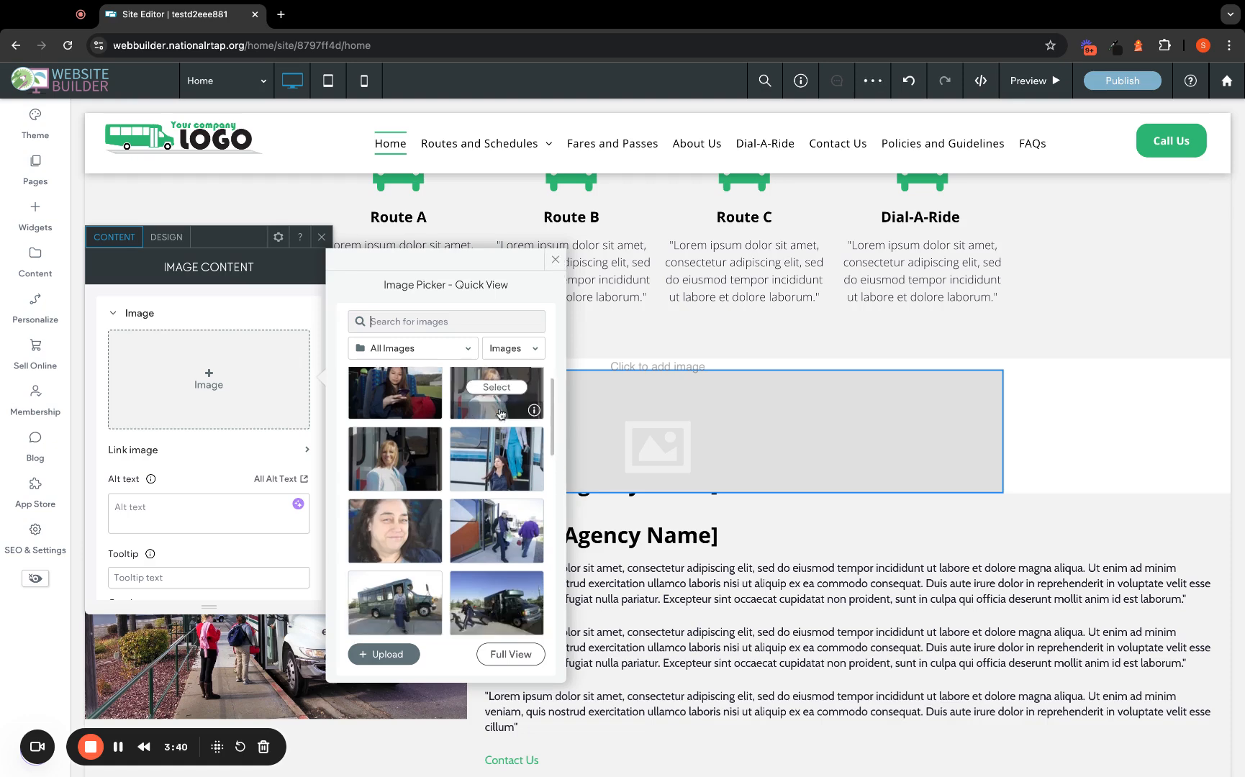
scroll(500, 415, "down", 5)
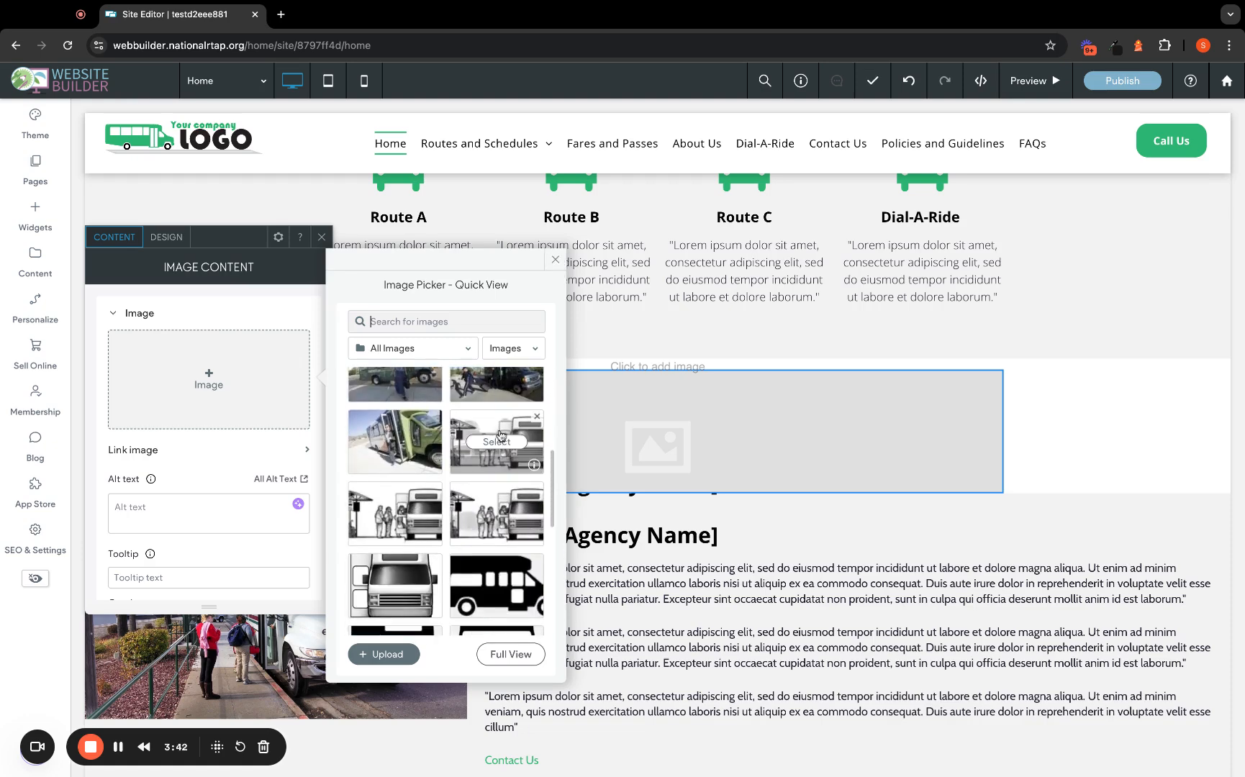
scroll(502, 481, "down", 6)
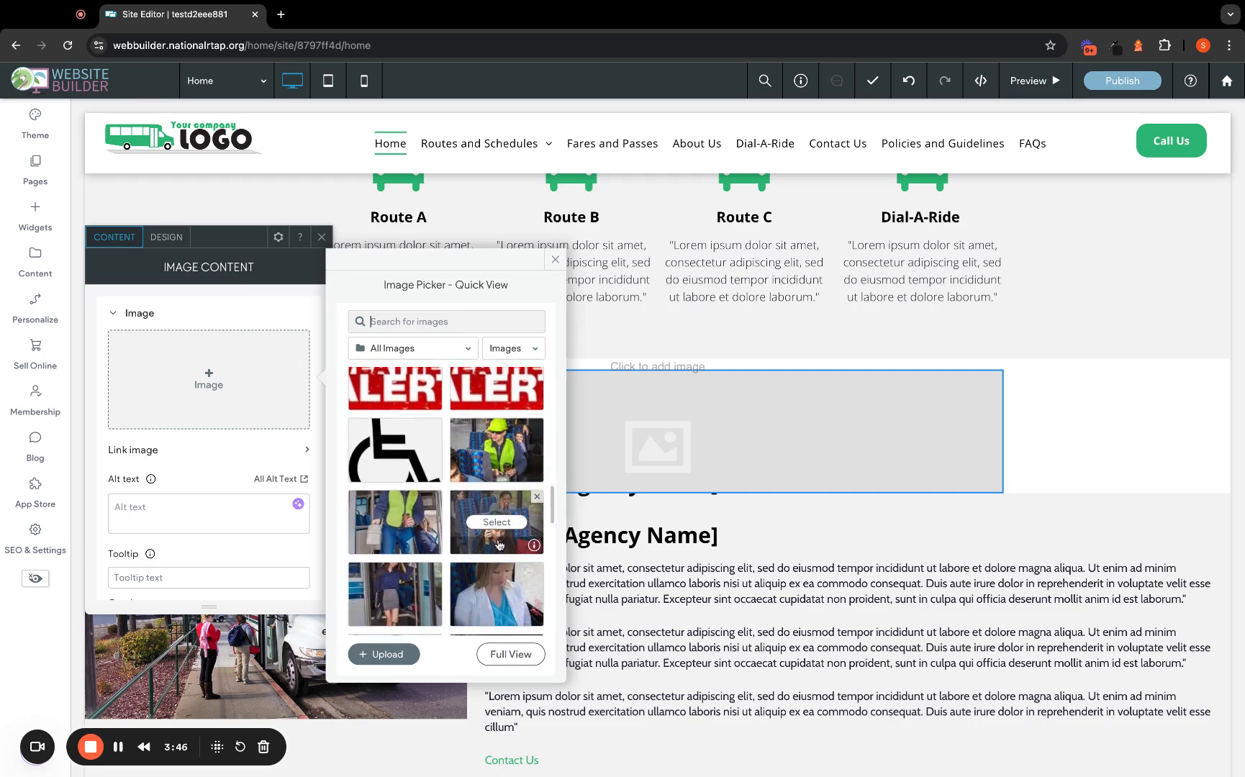
left_click(499, 545)
Shrink the inserted bus passenger photo proportionally to about half its width.
scroll(534, 423, "down", 8)
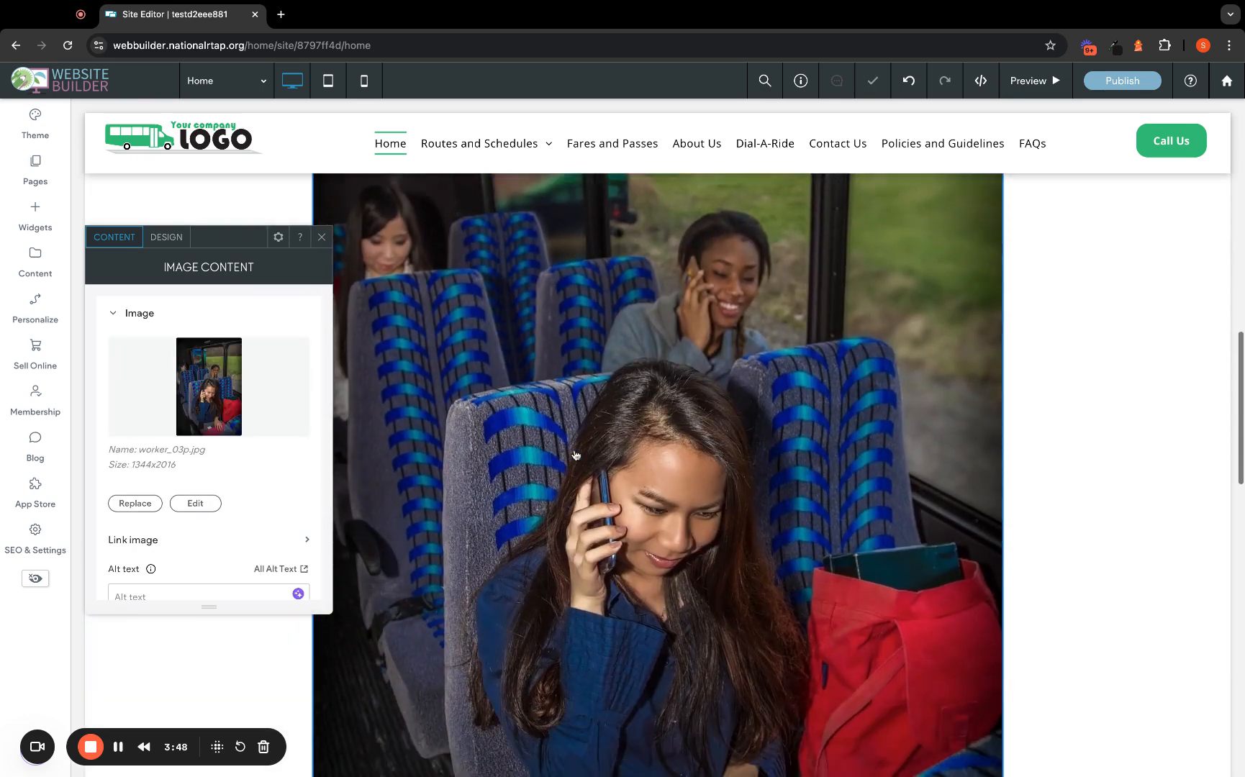
scroll(575, 455, "down", 2)
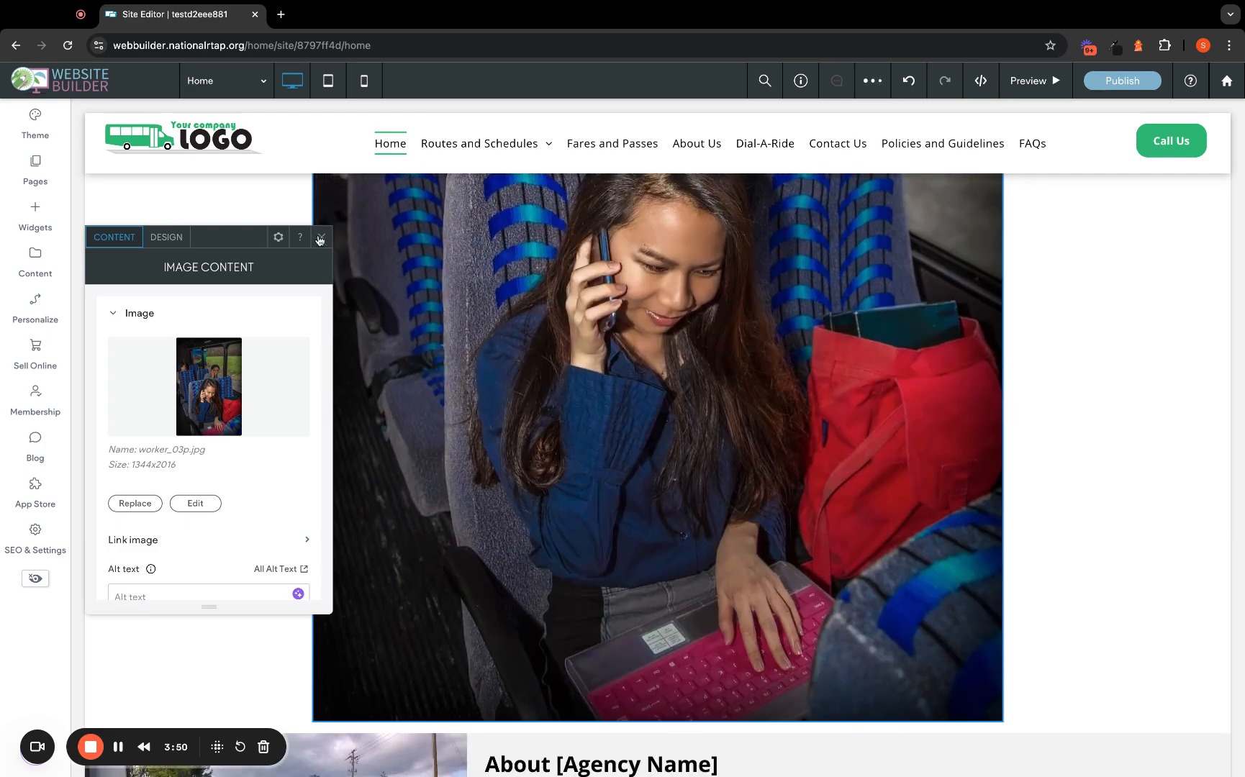
scroll(1000, 717, "down", 7)
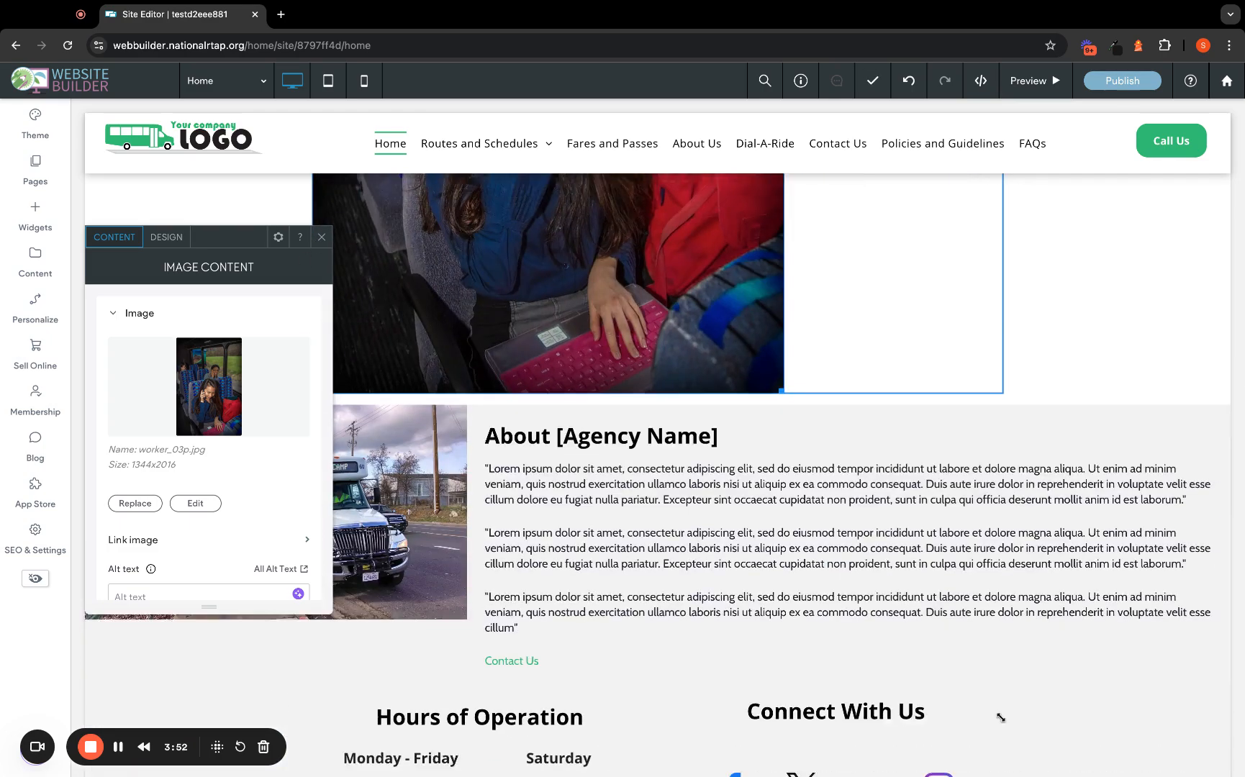
scroll(736, 403, "up", 8)
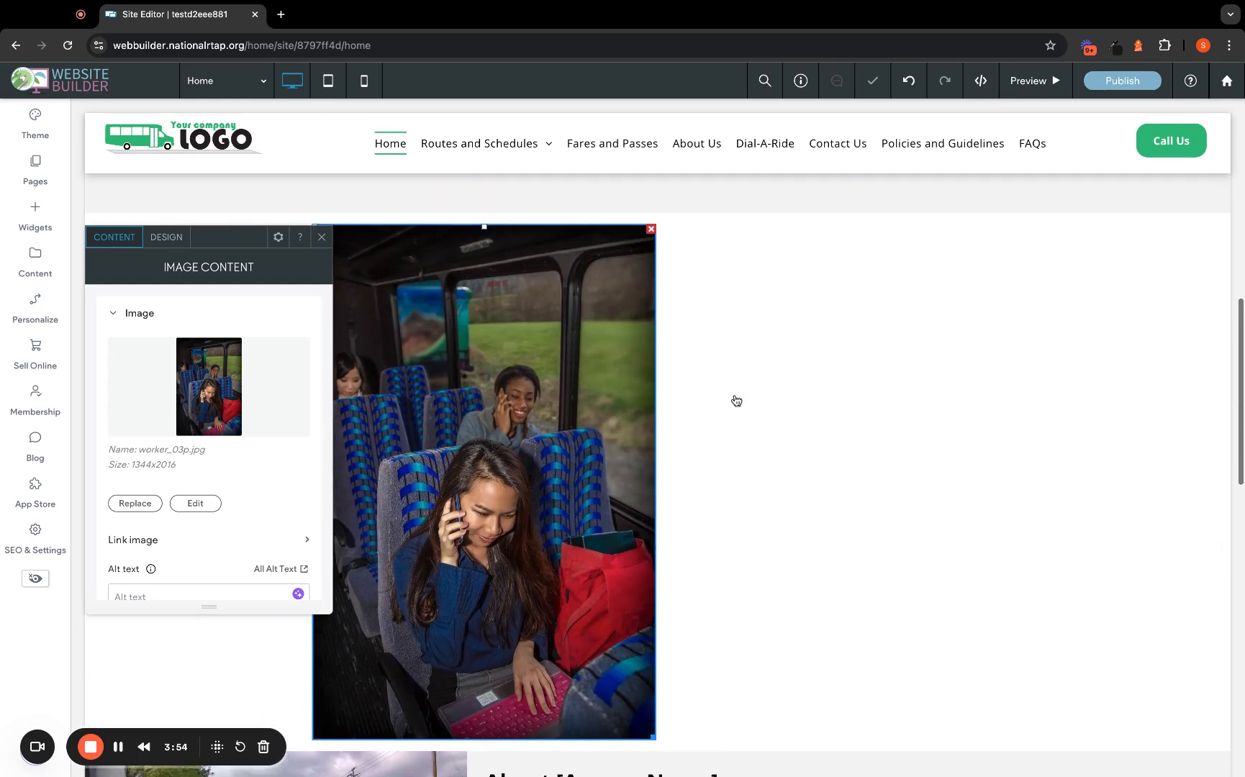
Set the passenger photo's alt text to "Woman talking on the phone while riding the bus" and close its content settings.
scroll(237, 483, "down", 2)
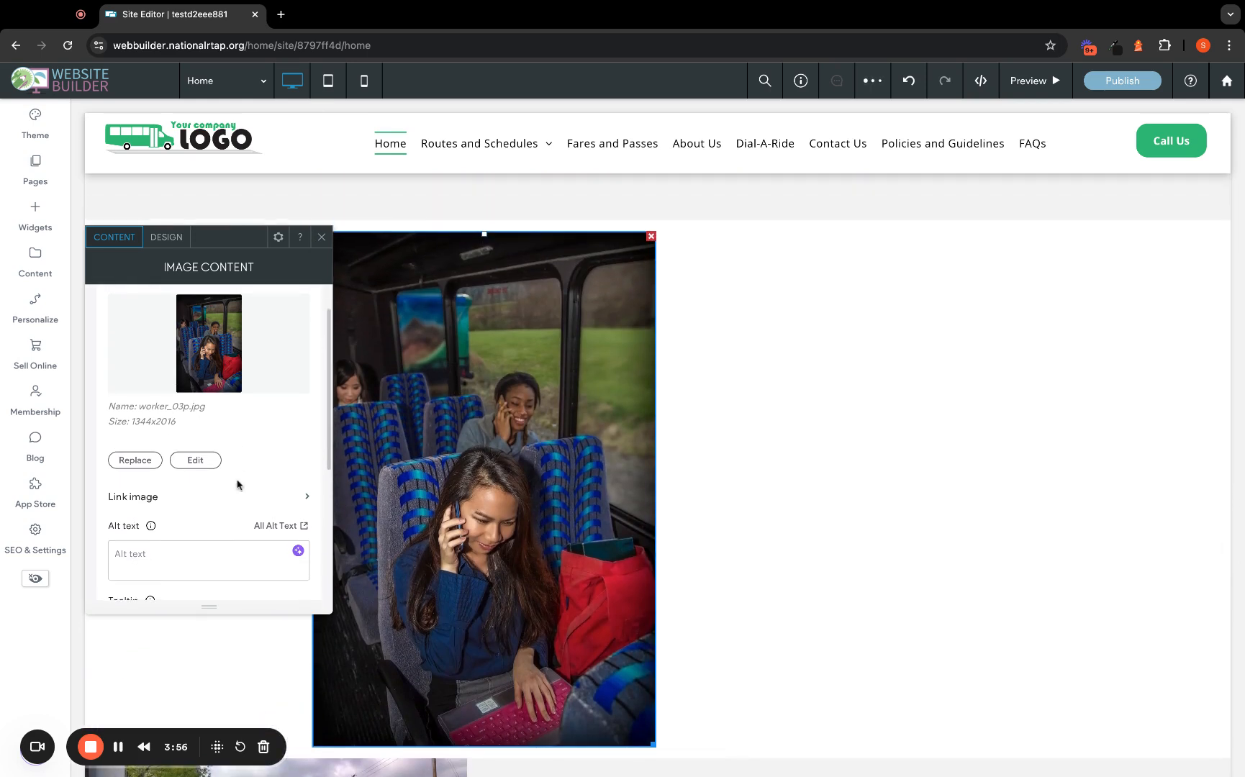
left_click(205, 489)
type("Woman")
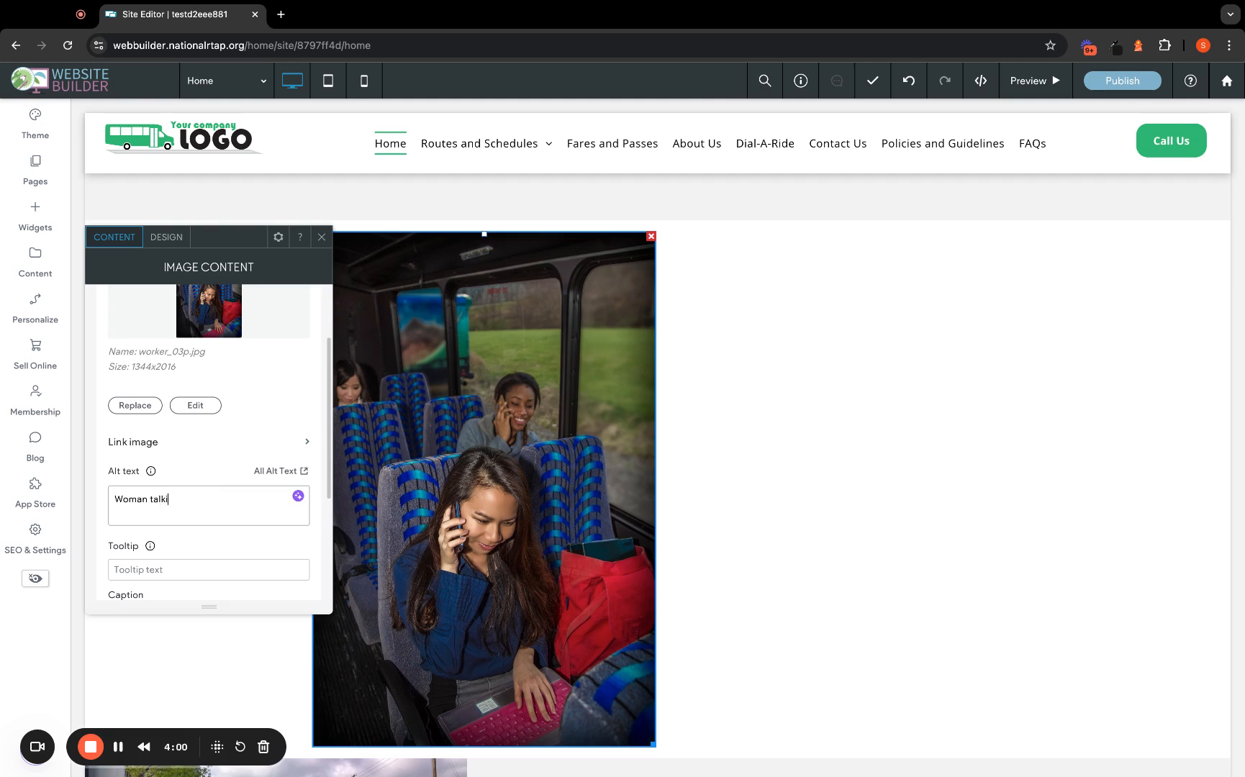
type(" talking on the phone while riding the bus")
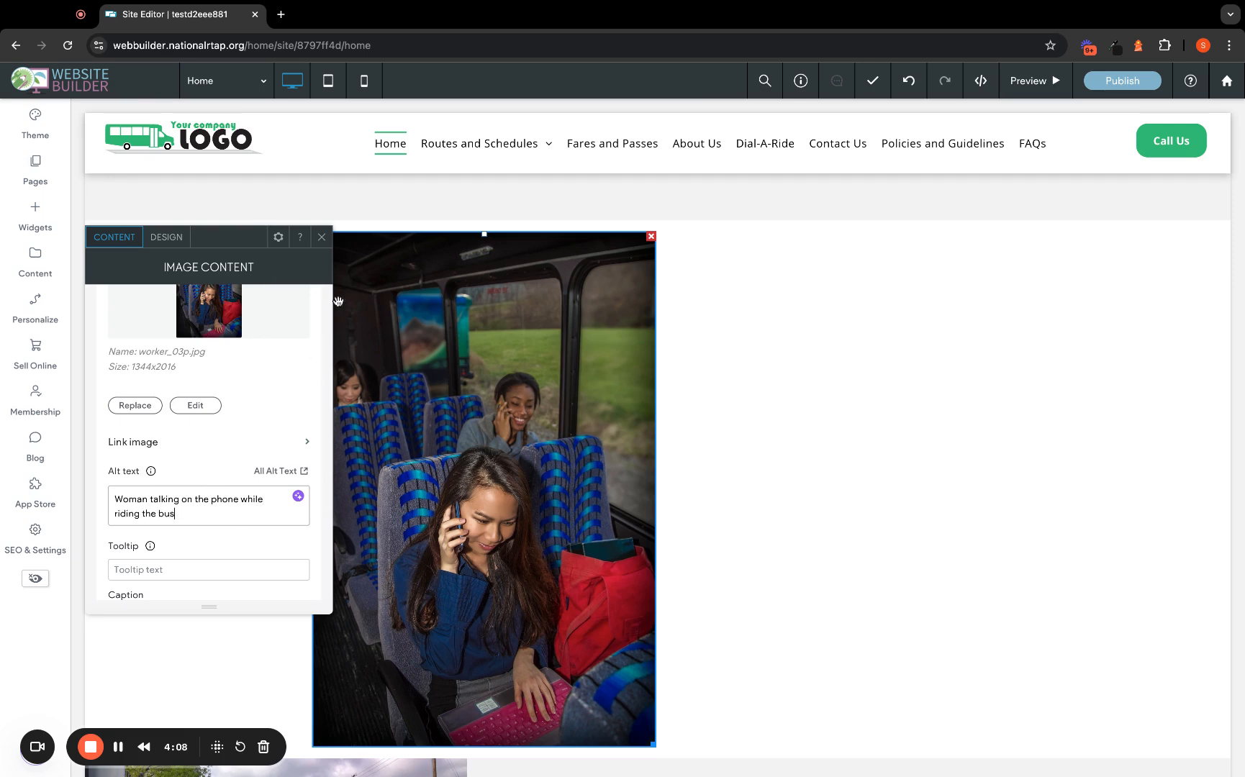
left_click(321, 238)
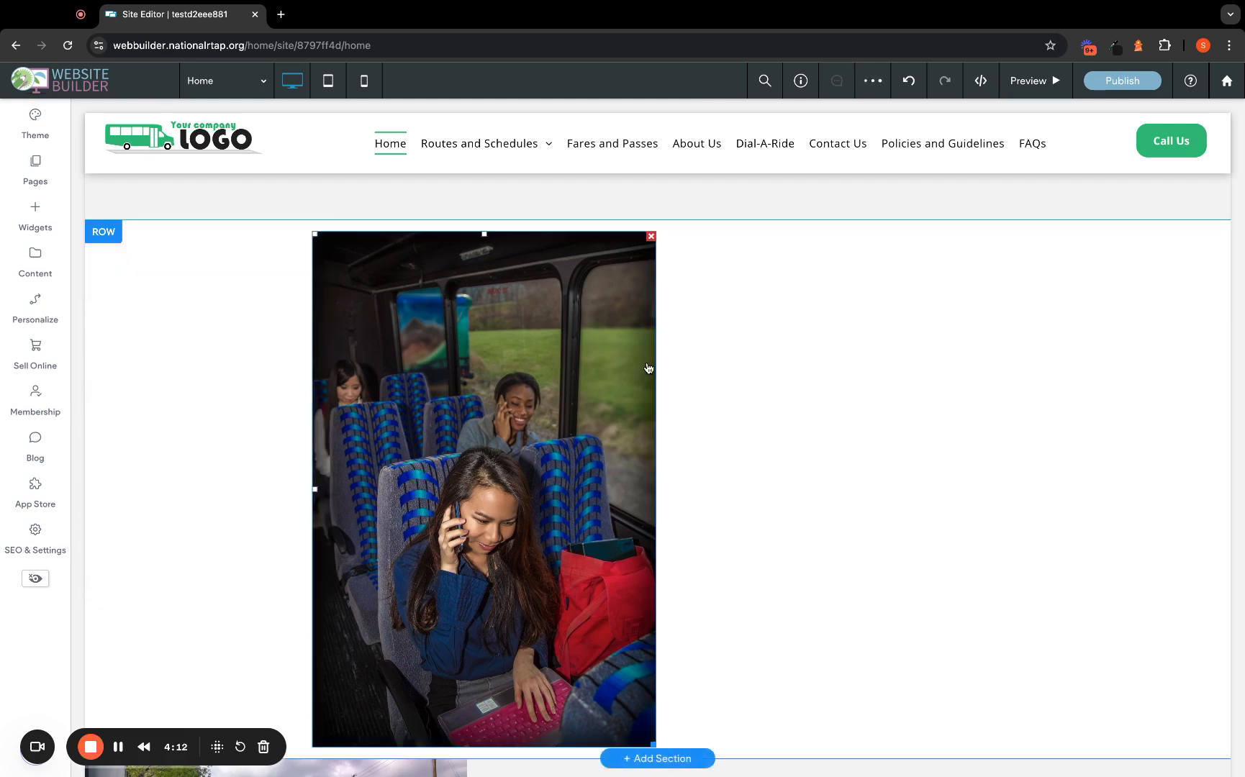
Delete the bus passenger photo from the row above the About [Agency Name] section.
scroll(763, 546, "down", 2)
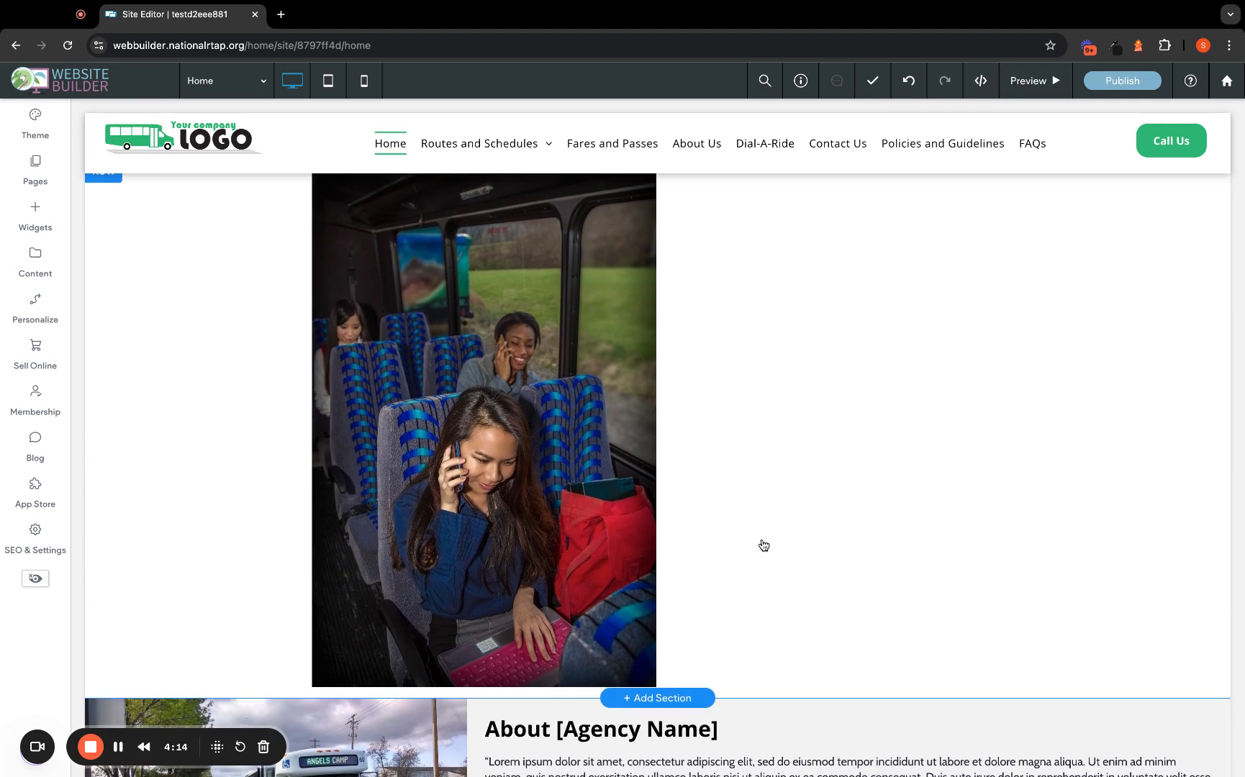
scroll(764, 545, "up", 3)
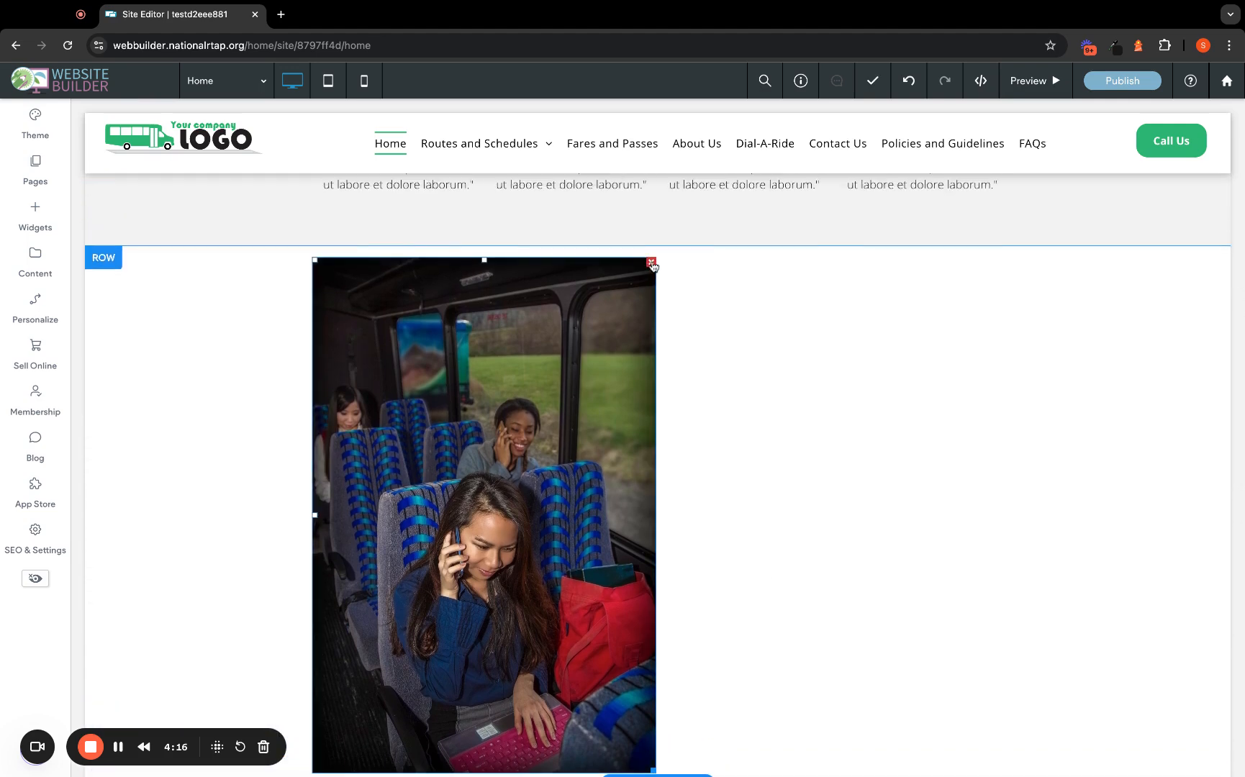
left_click(651, 263)
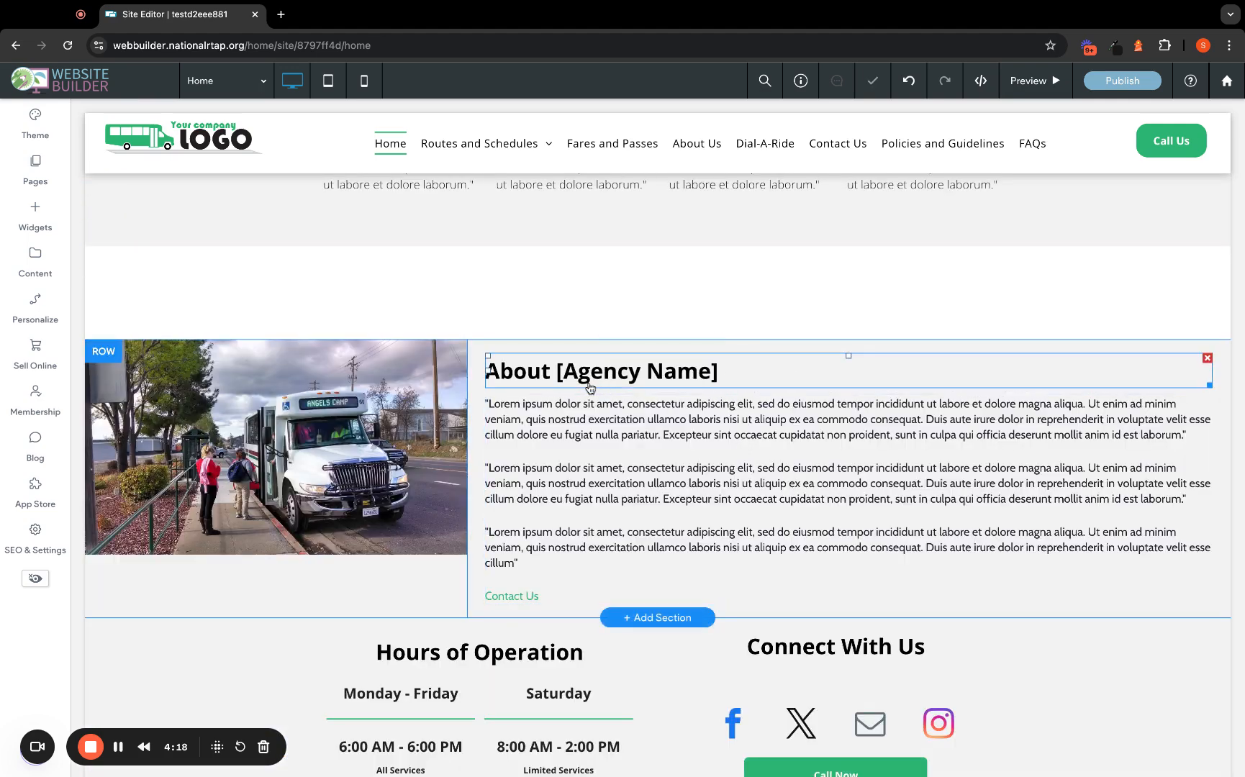
Add a text widget reading "Contact Us" to the empty row above the About [Agency Name] section.
scroll(590, 389, "up", 3)
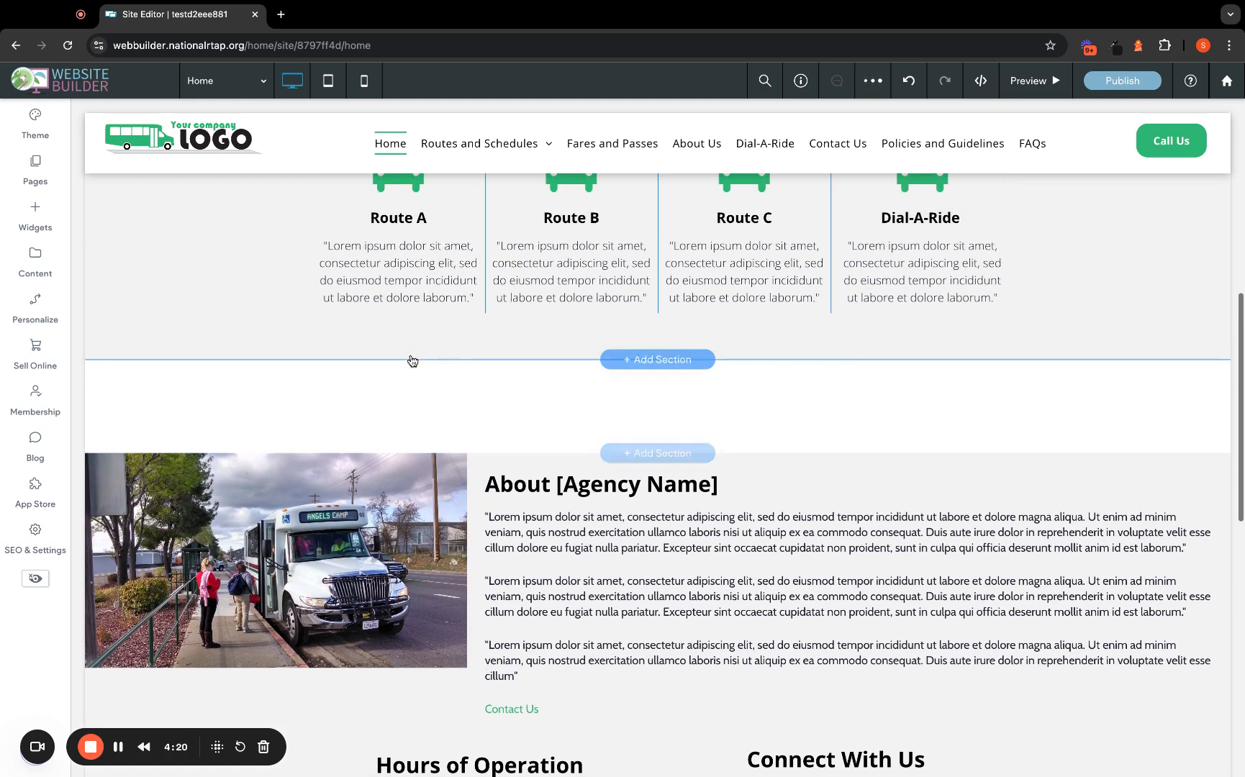
left_click(631, 358)
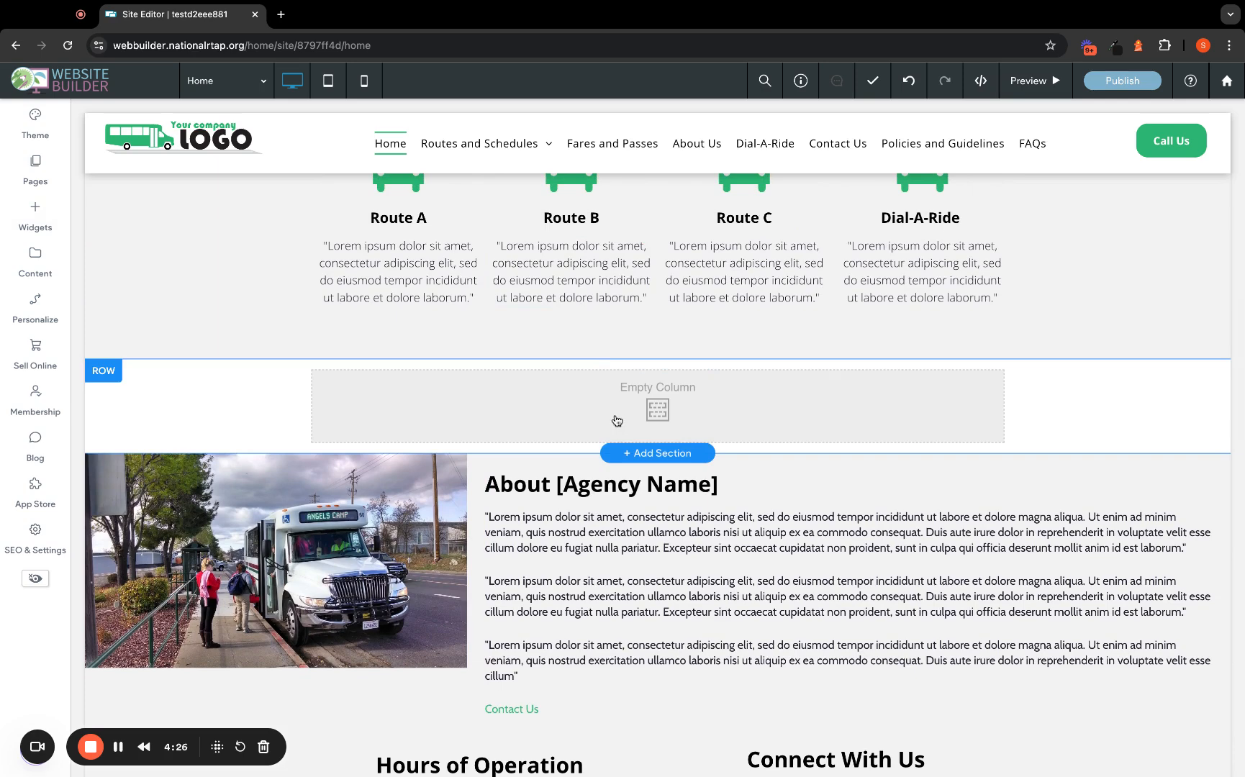
left_click(33, 216)
left_click_drag(114, 270, 128, 262)
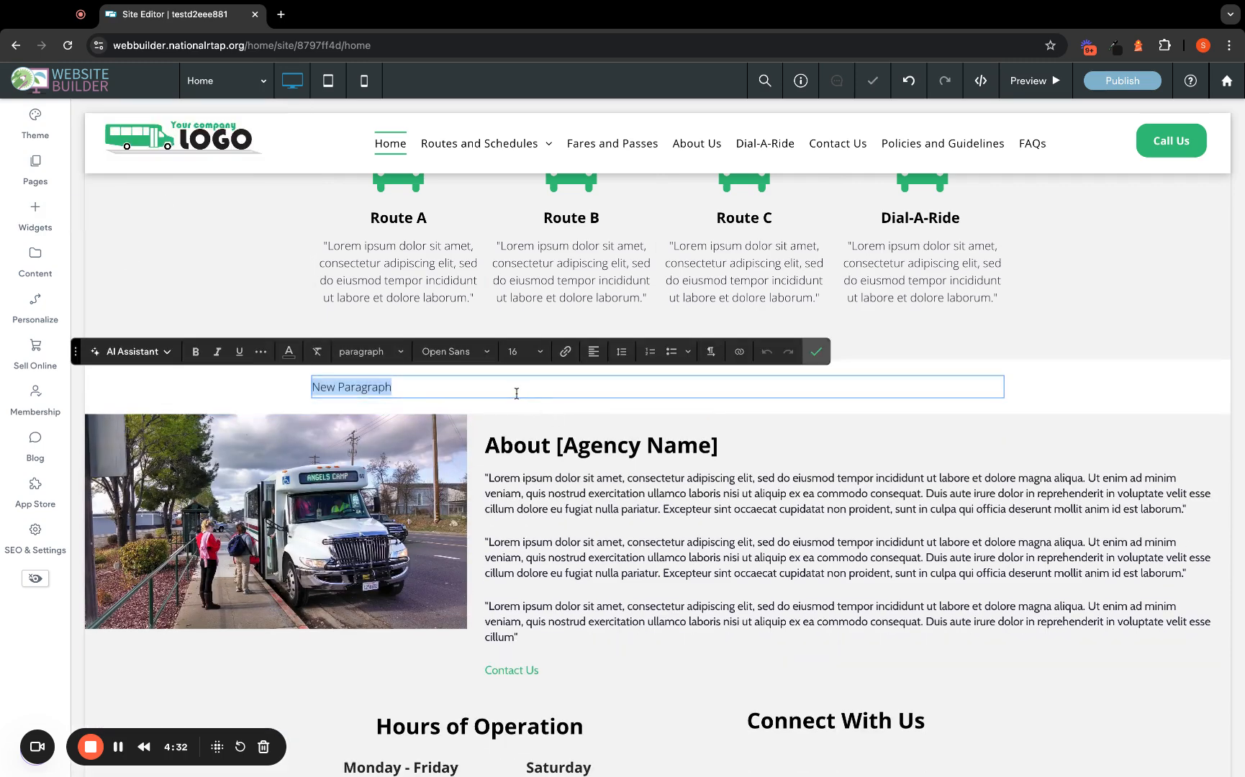
type("Contact Us")
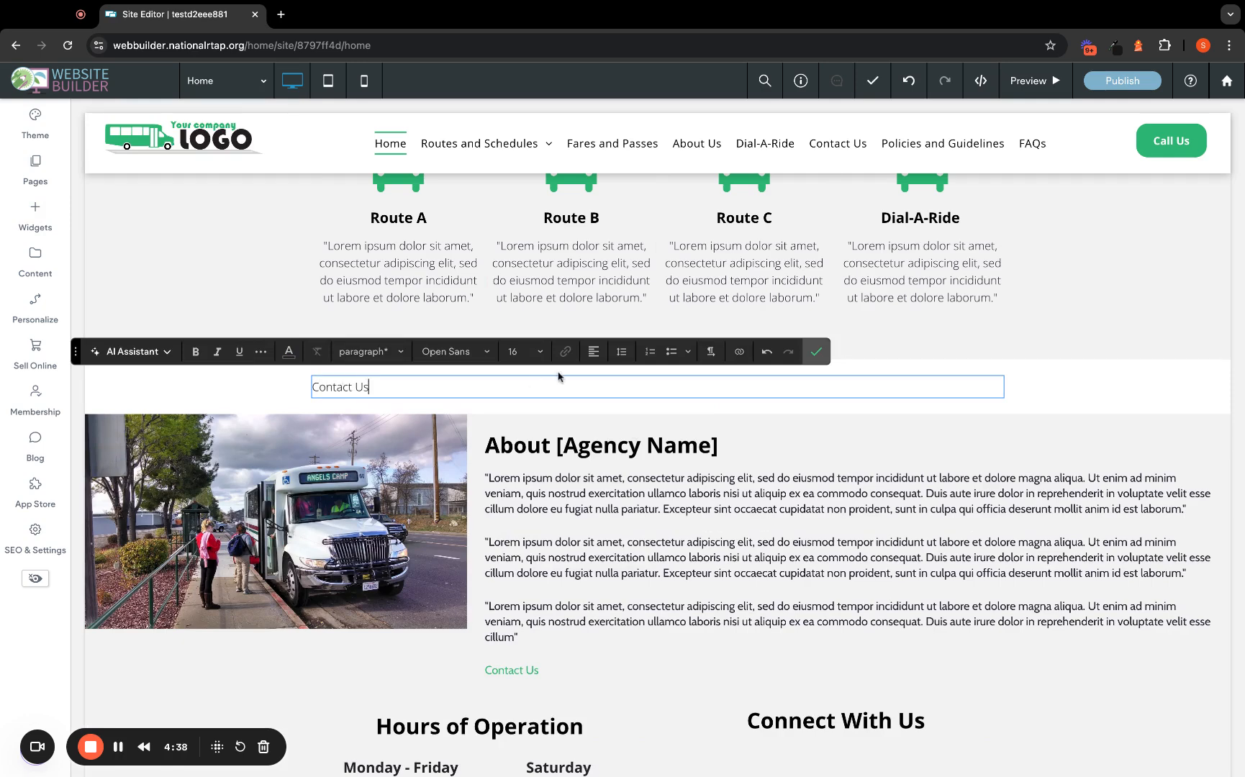
Select the new "Contact Us" text and open its link settings.
triple_click(383, 388)
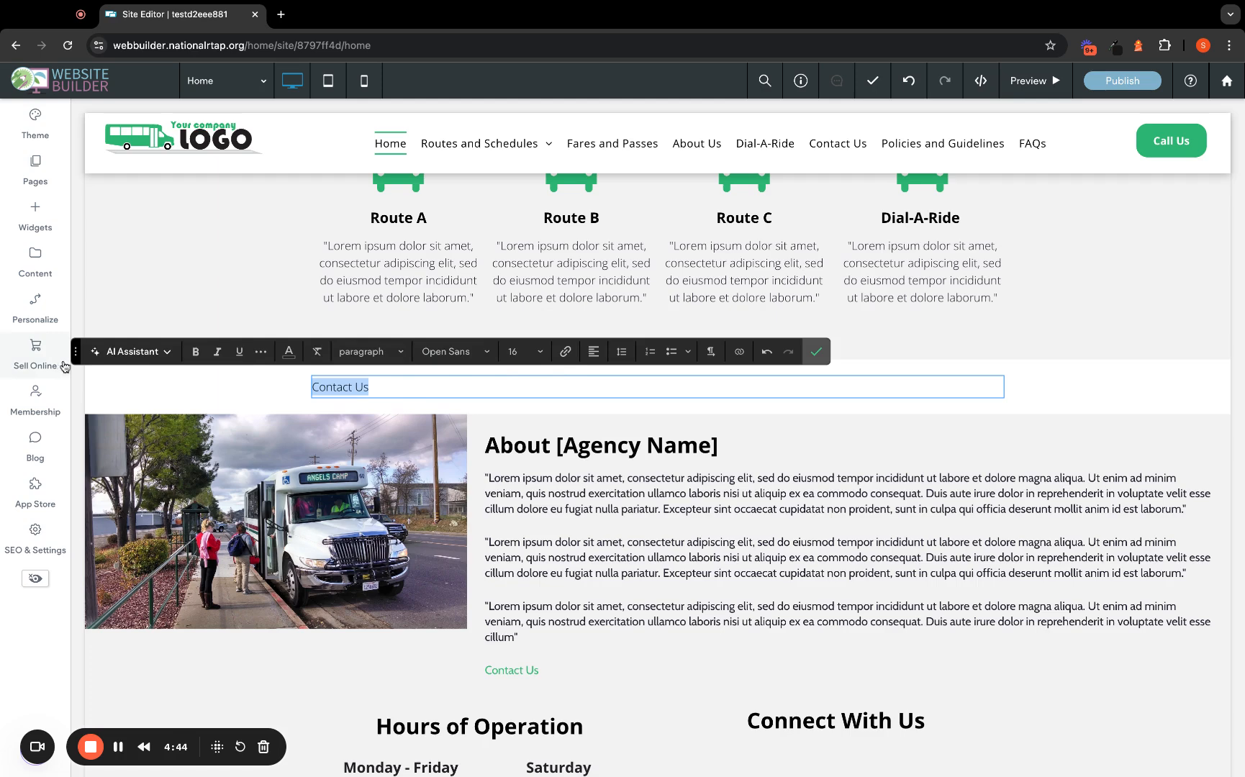
mouse_move(75, 350)
left_mouse_down()
mouse_move(217, 346)
mouse_move(234, 305)
mouse_move(287, 375)
mouse_move(291, 329)
mouse_move(265, 338)
mouse_move(264, 327)
left_mouse_up()
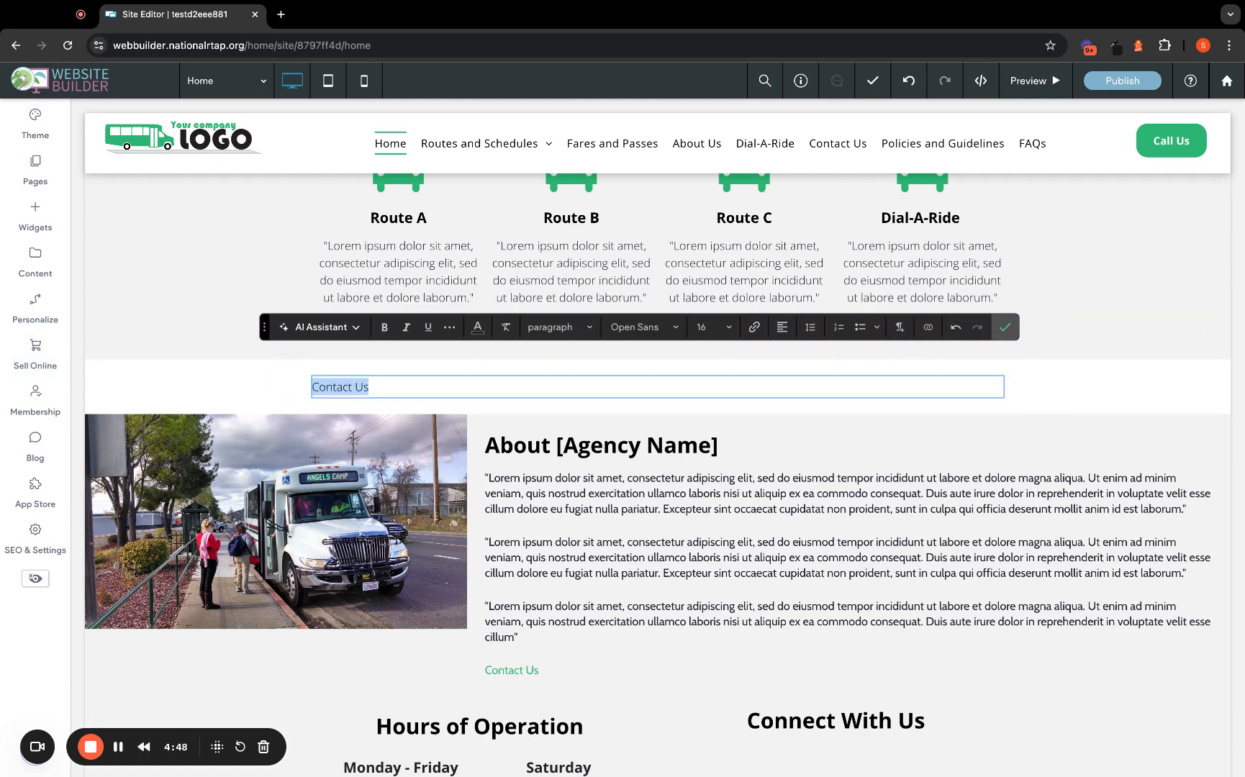
left_click(752, 328)
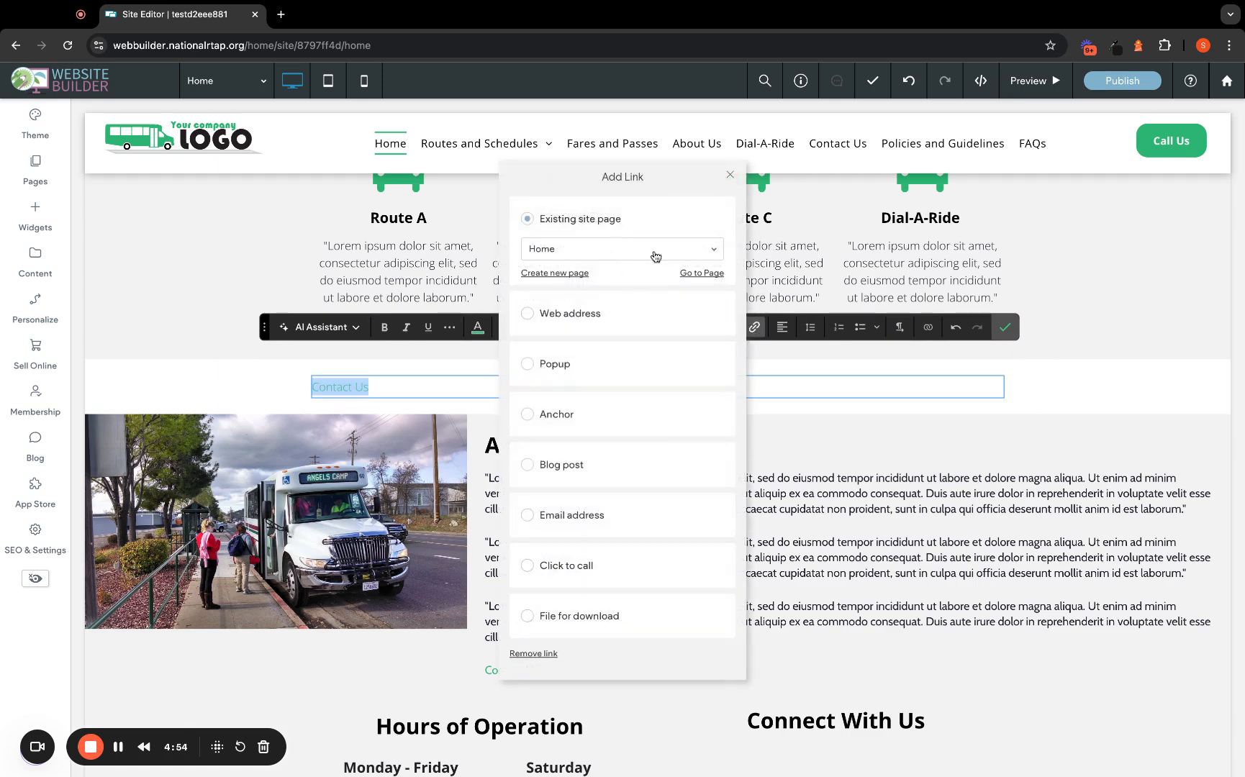
Examine the existing site pages offered as link targets for the "Contact Us" text.
left_click(655, 257)
scroll(647, 353, "down", 2)
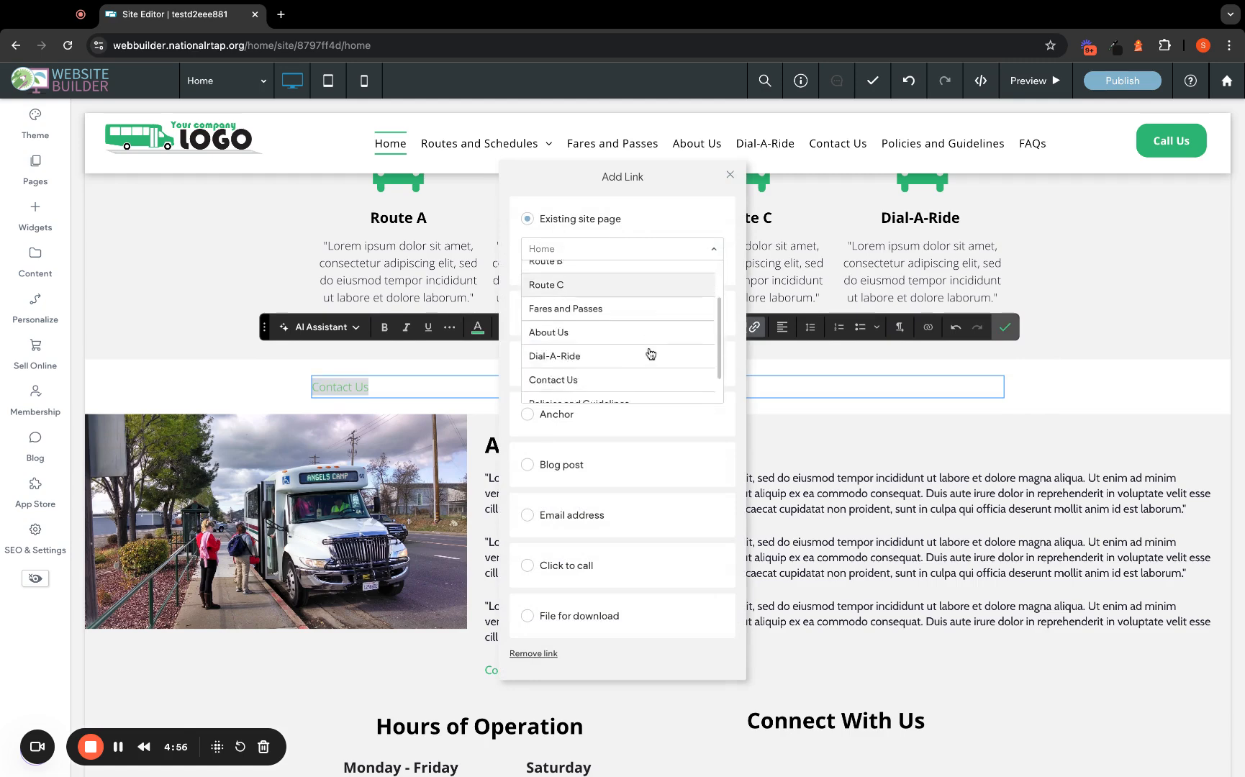
scroll(650, 353, "up", 1)
scroll(650, 353, "up", 1)
left_click(717, 247)
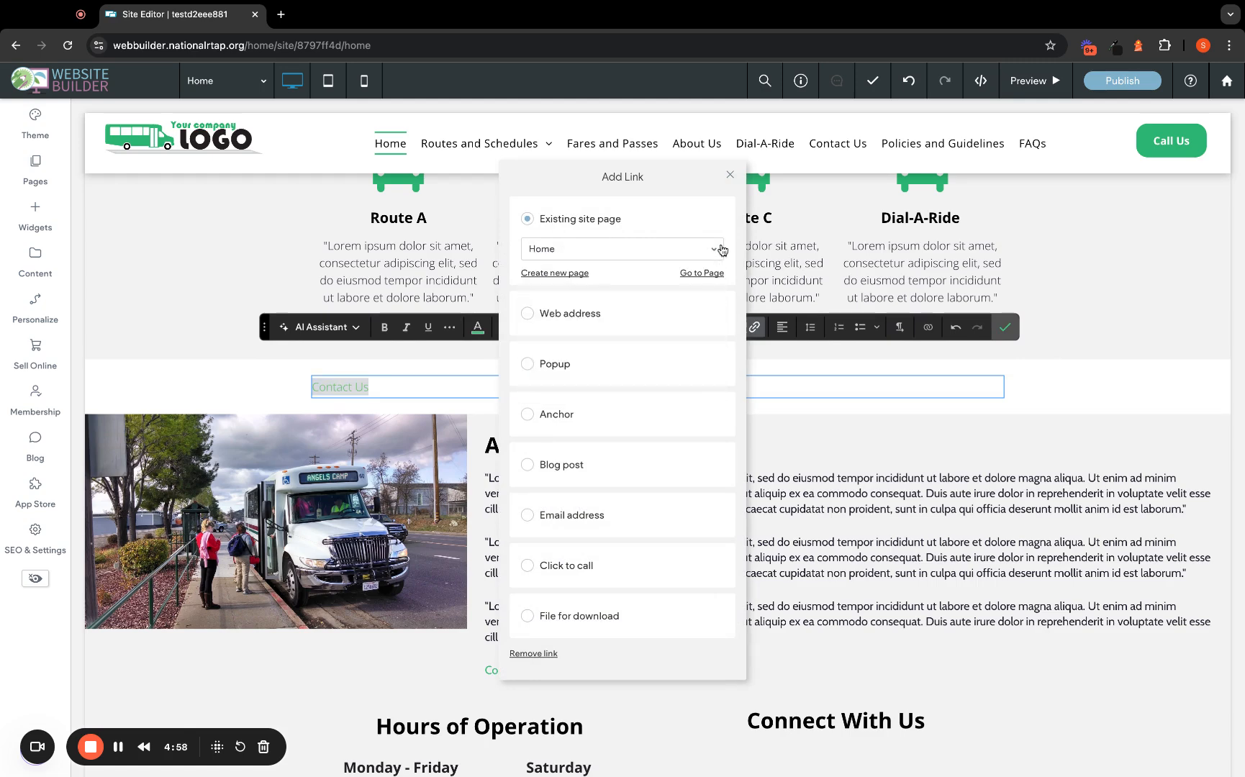
left_click(693, 309)
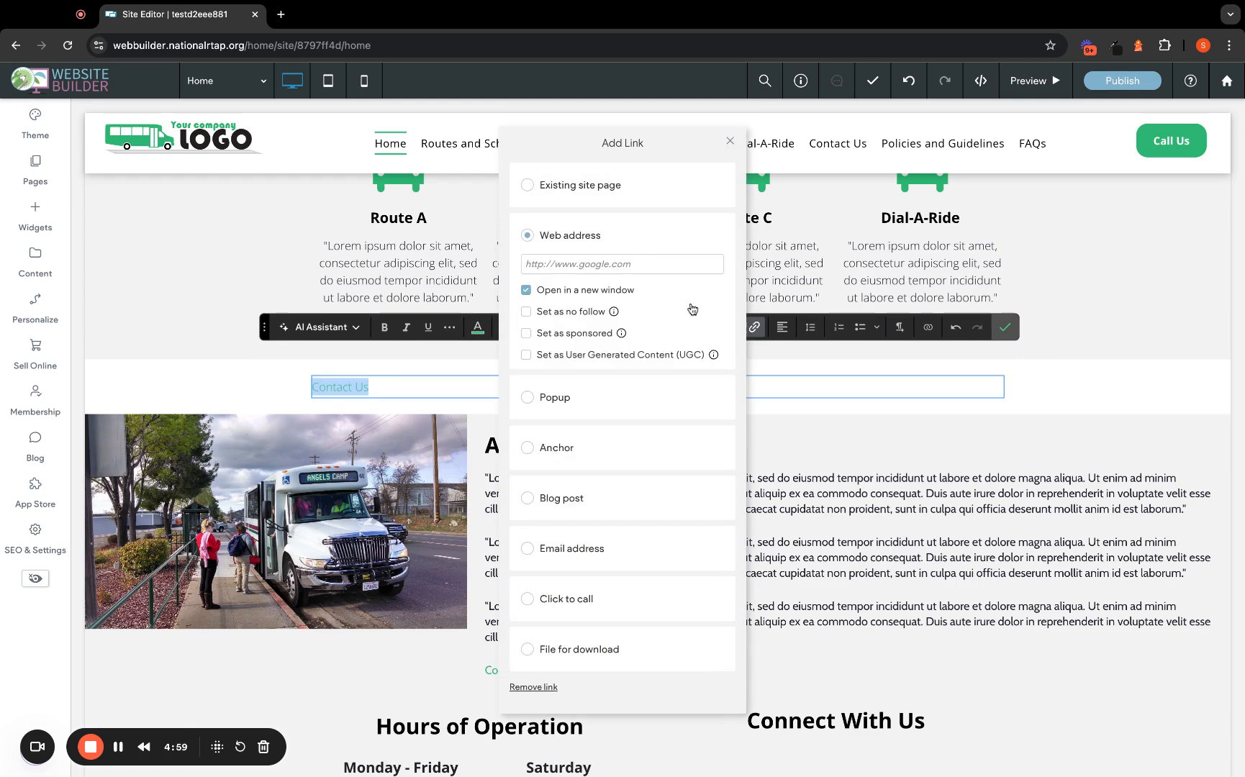
left_click(597, 264)
type("www.nationalrtap.org")
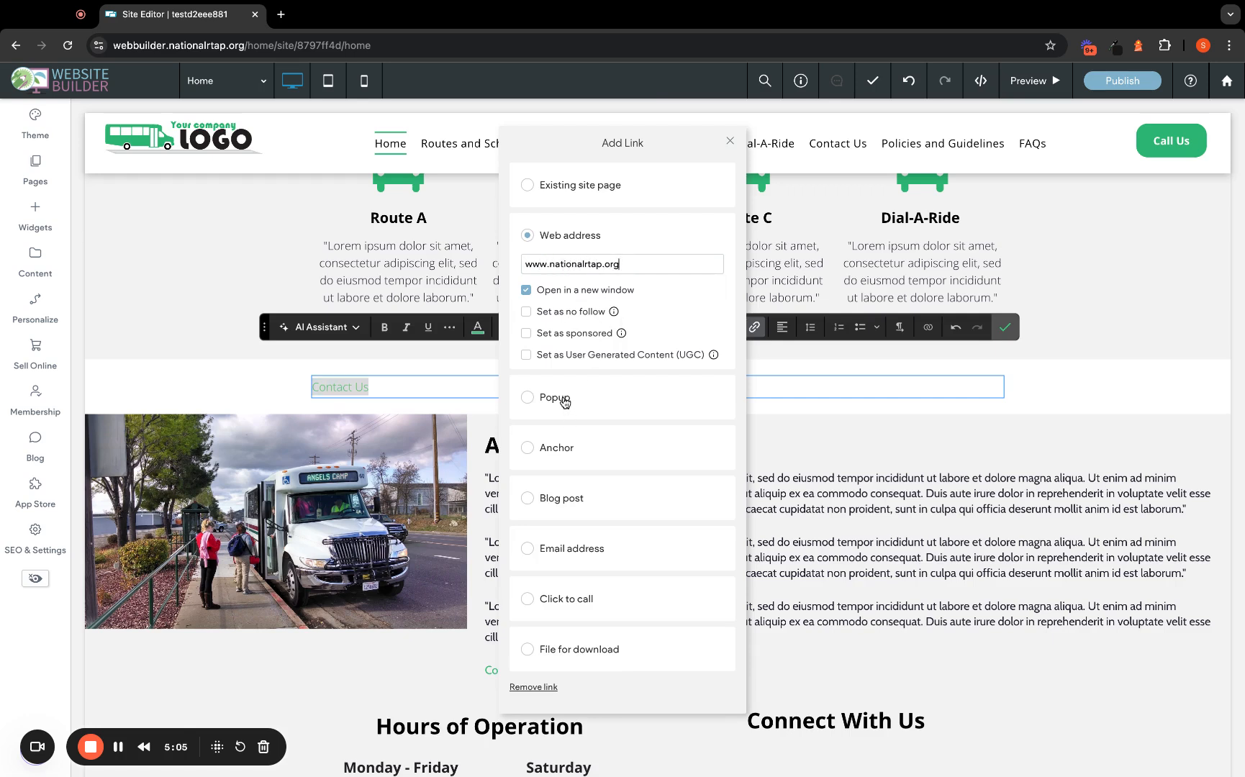
Examine the popup, anchor, blog post and email address link types for the "Contact Us" text.
left_click(565, 397)
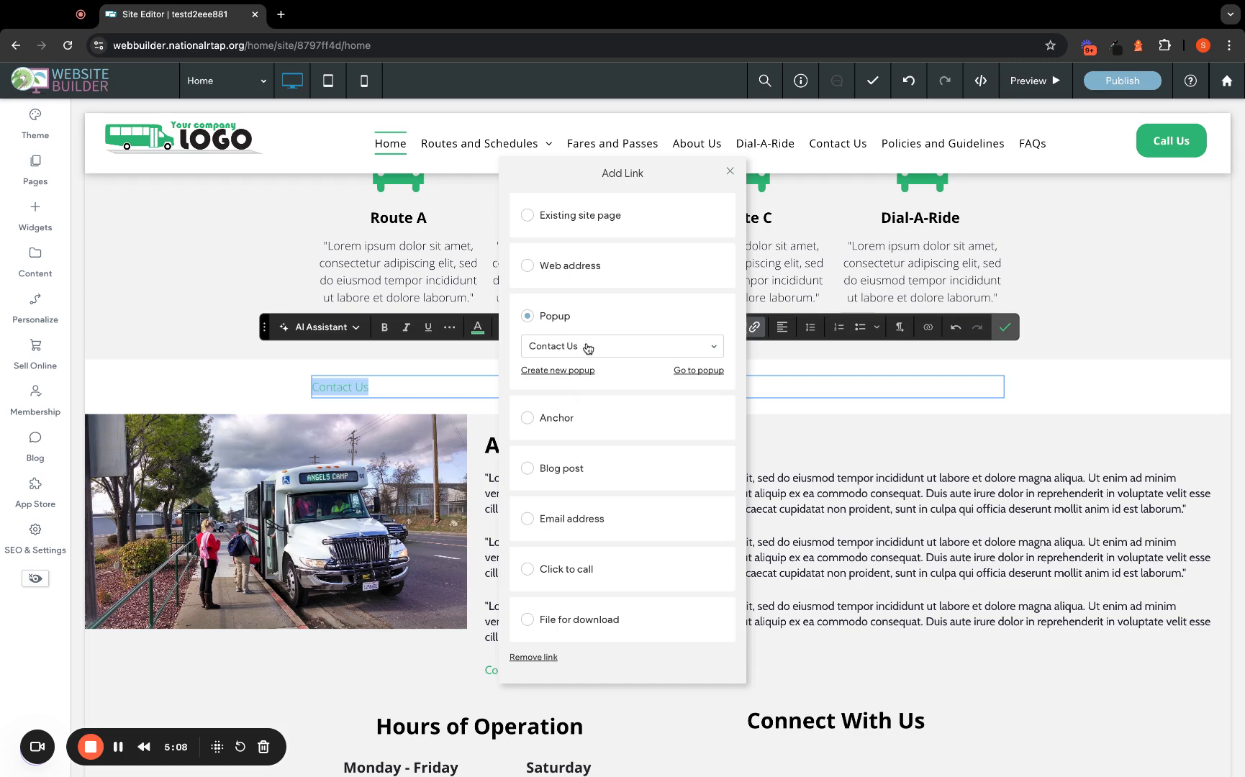
left_click(560, 417)
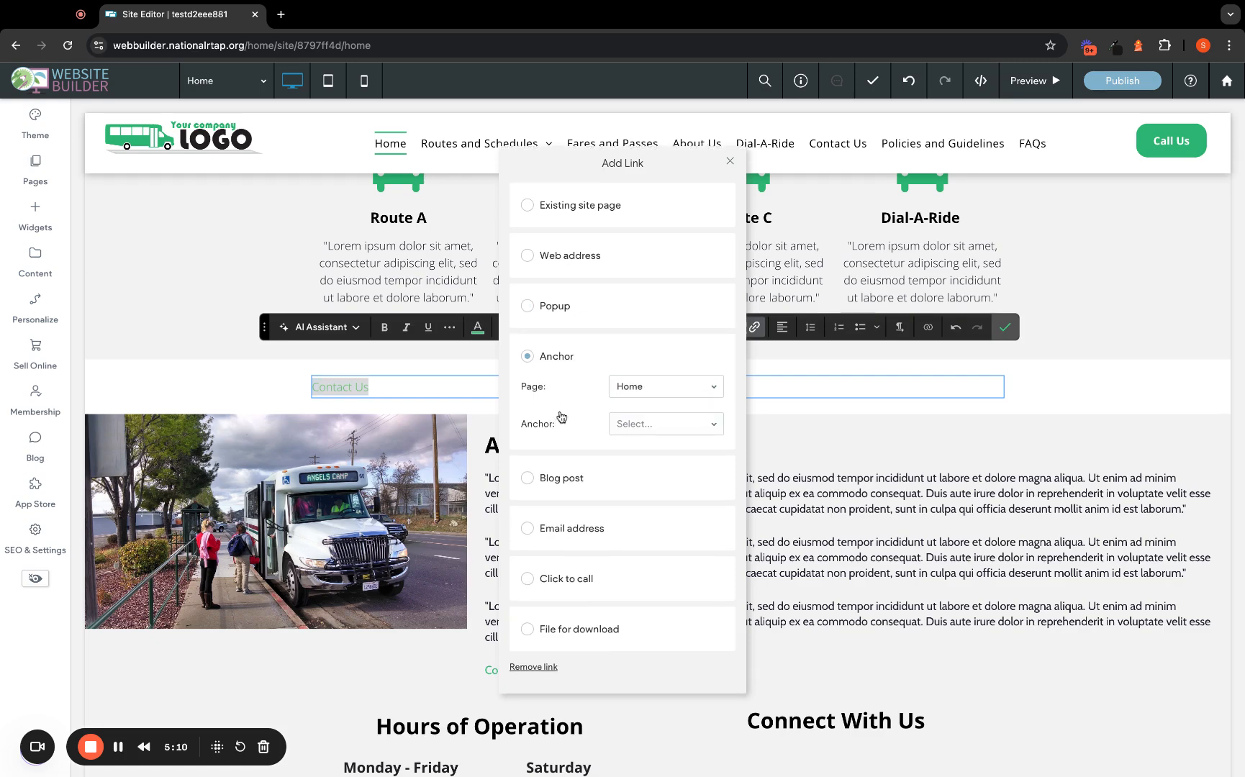
left_click(558, 480)
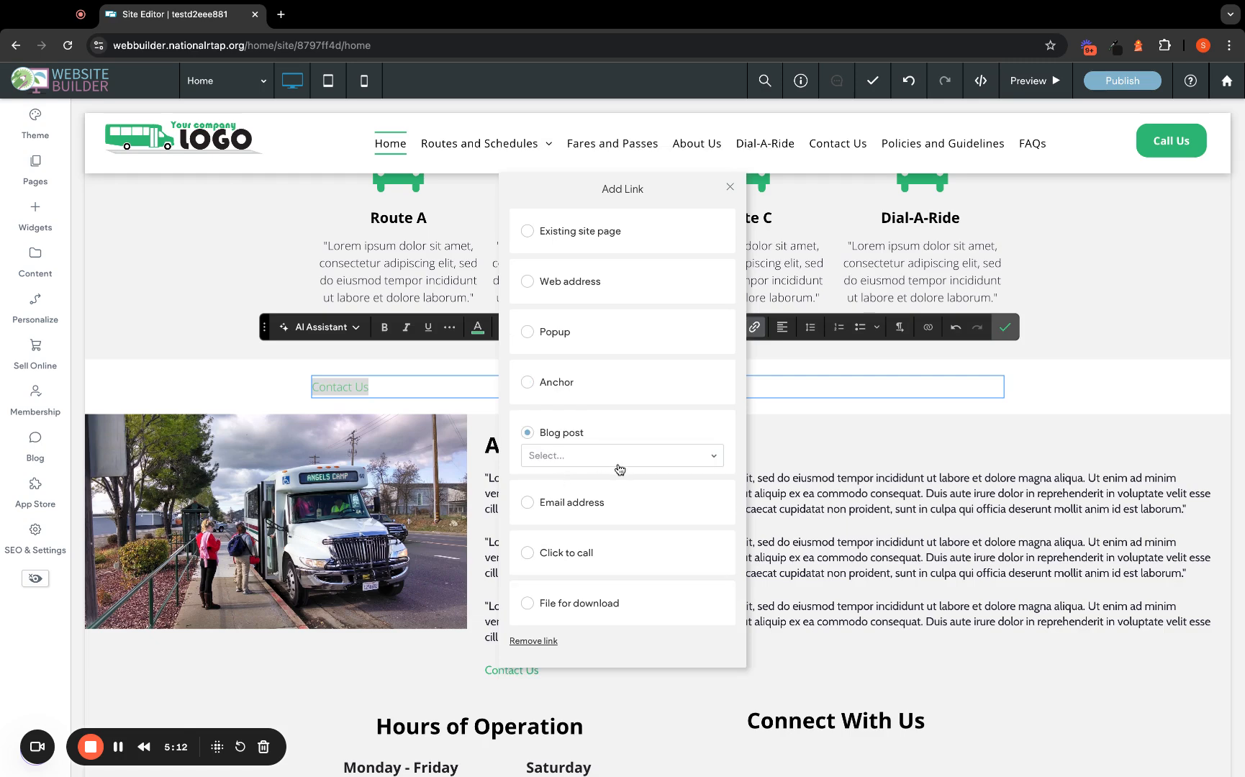
left_click(602, 504)
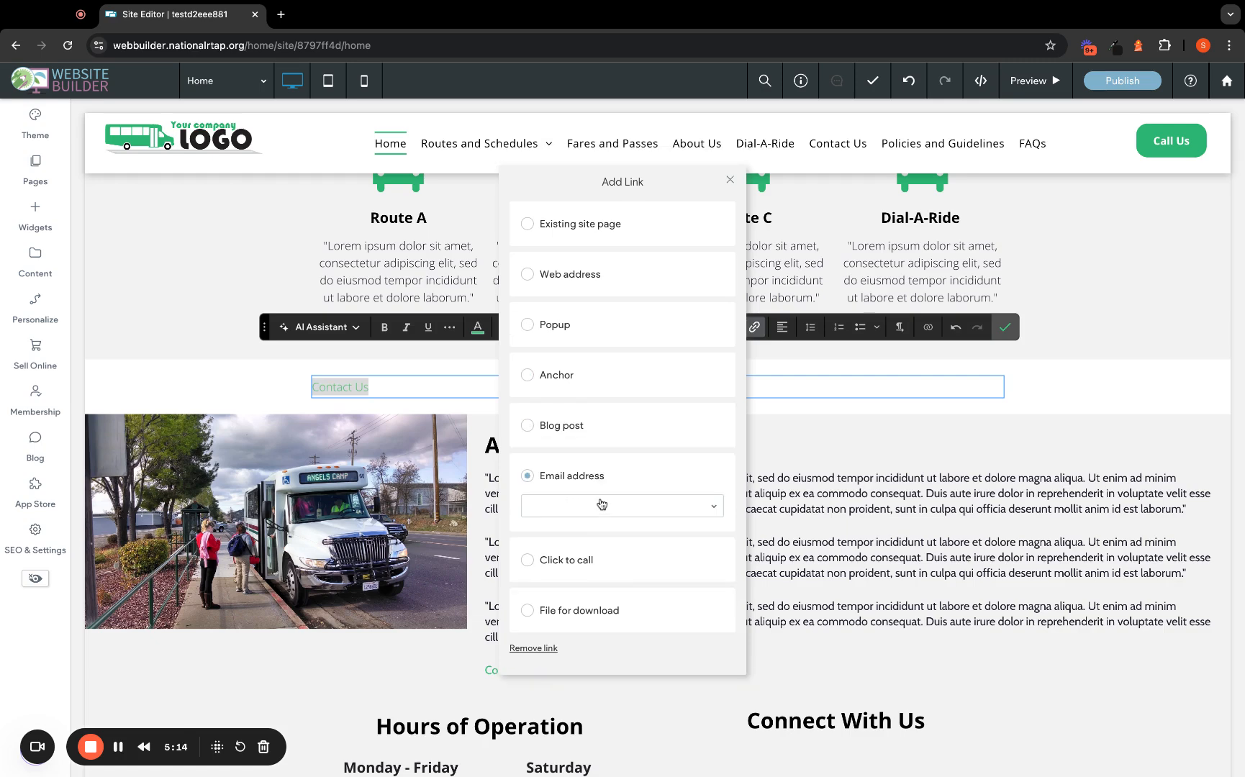
Make the "Contact Us" text a click-to-call link using the phone number stored in the content library.
left_click(575, 560)
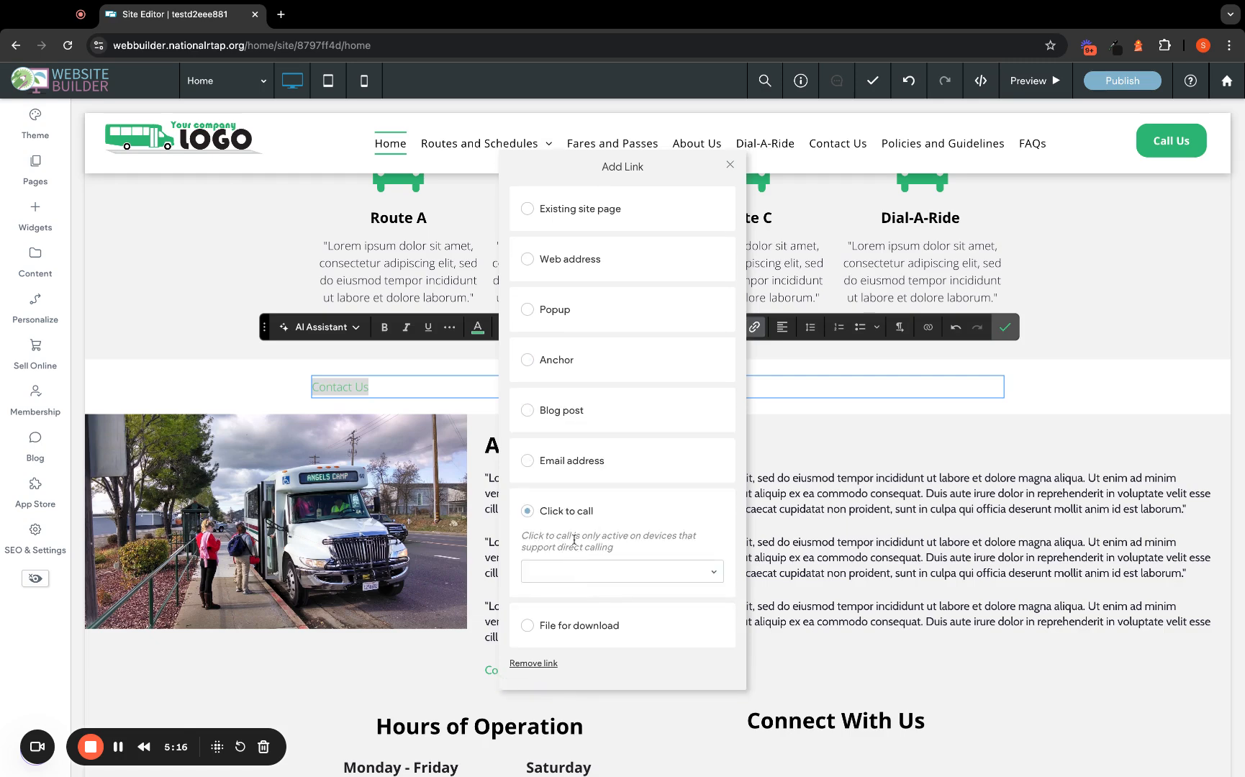
left_click(586, 572)
left_click(585, 594)
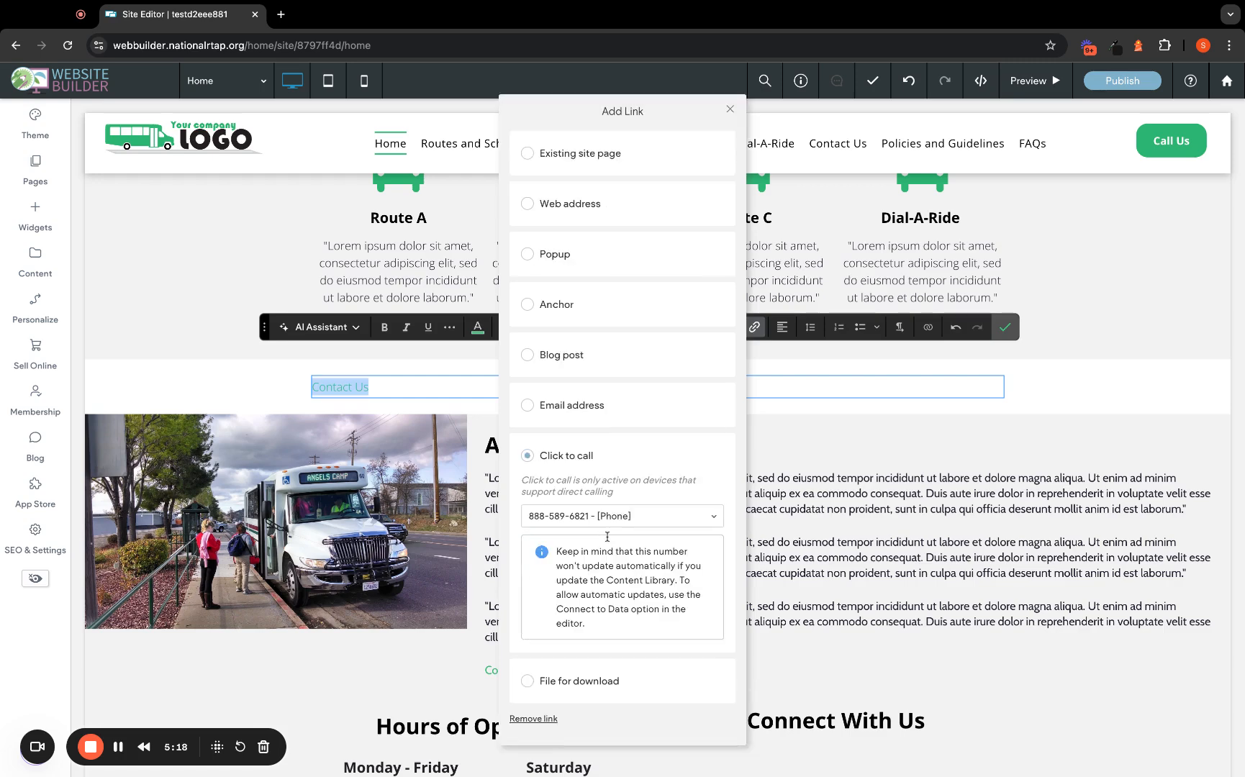
Link the "Contact Us" text to the existing Contact Us site page.
left_click(562, 682)
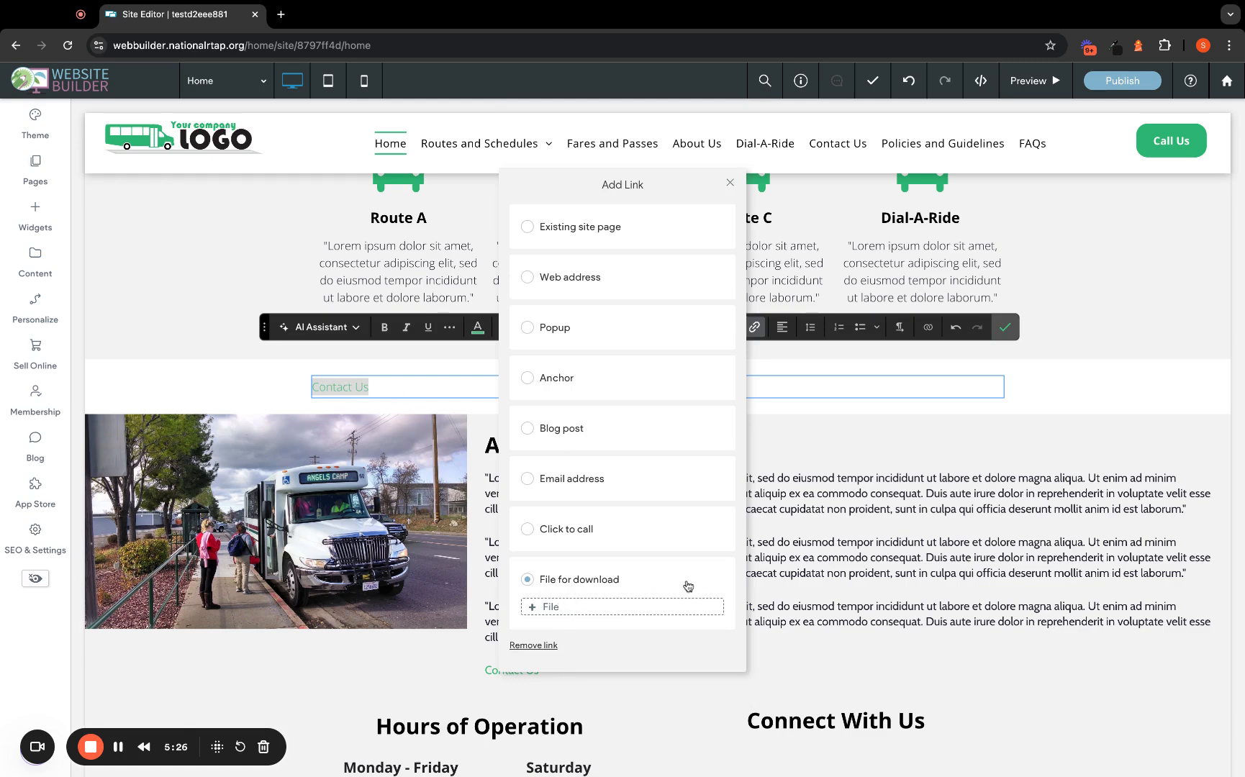
left_click(589, 225)
left_click(593, 244)
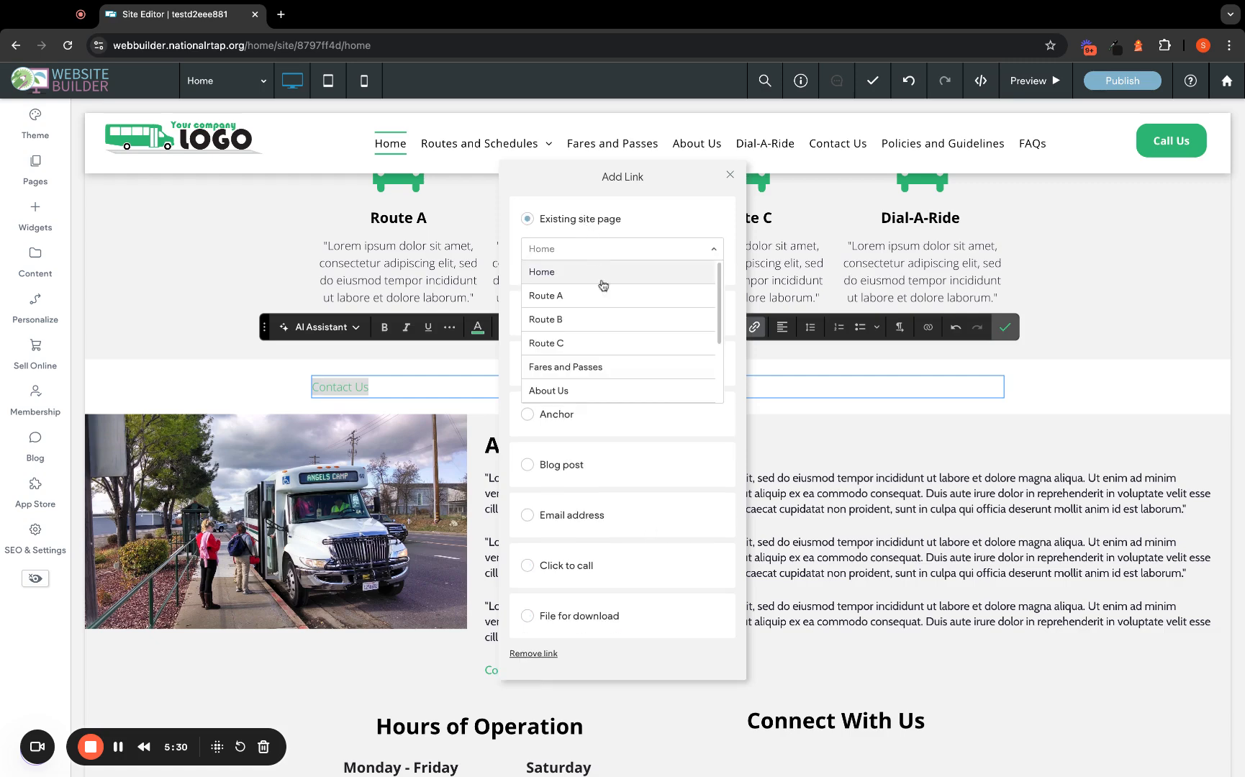
scroll(611, 324, "down", 3)
left_click(589, 349)
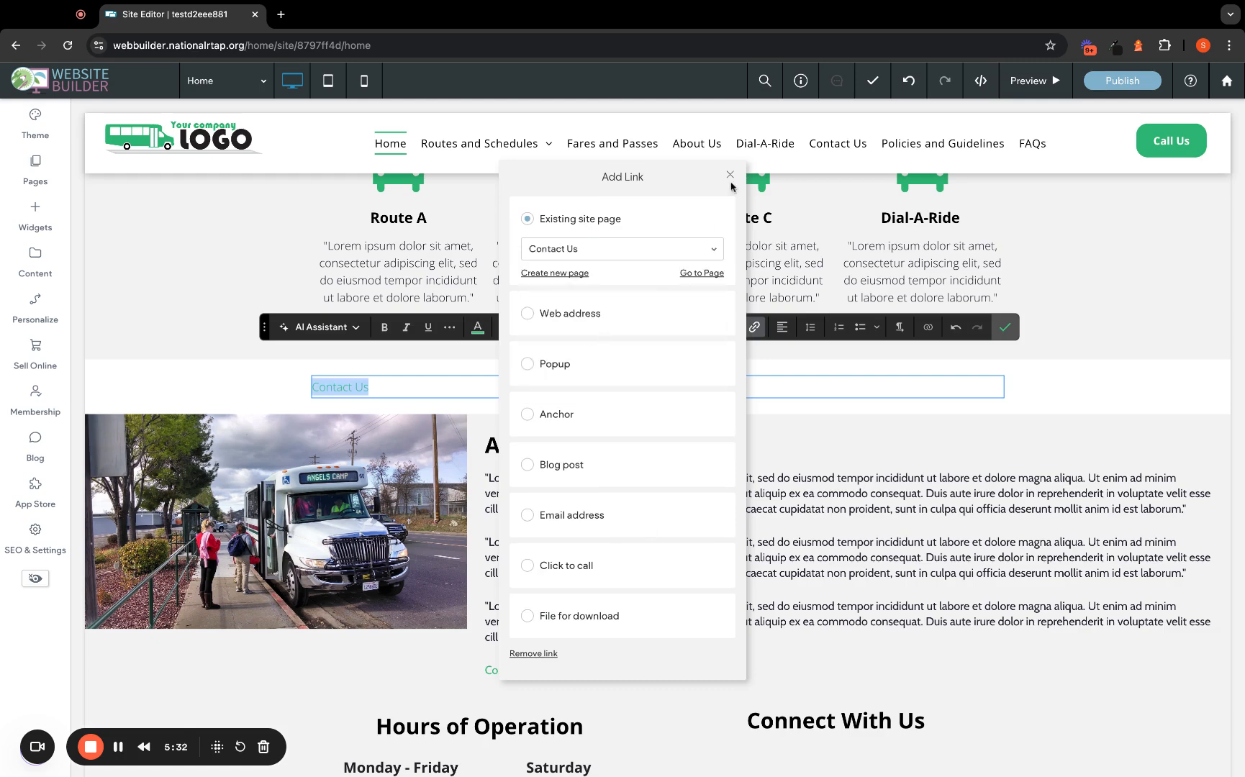
left_click(730, 175)
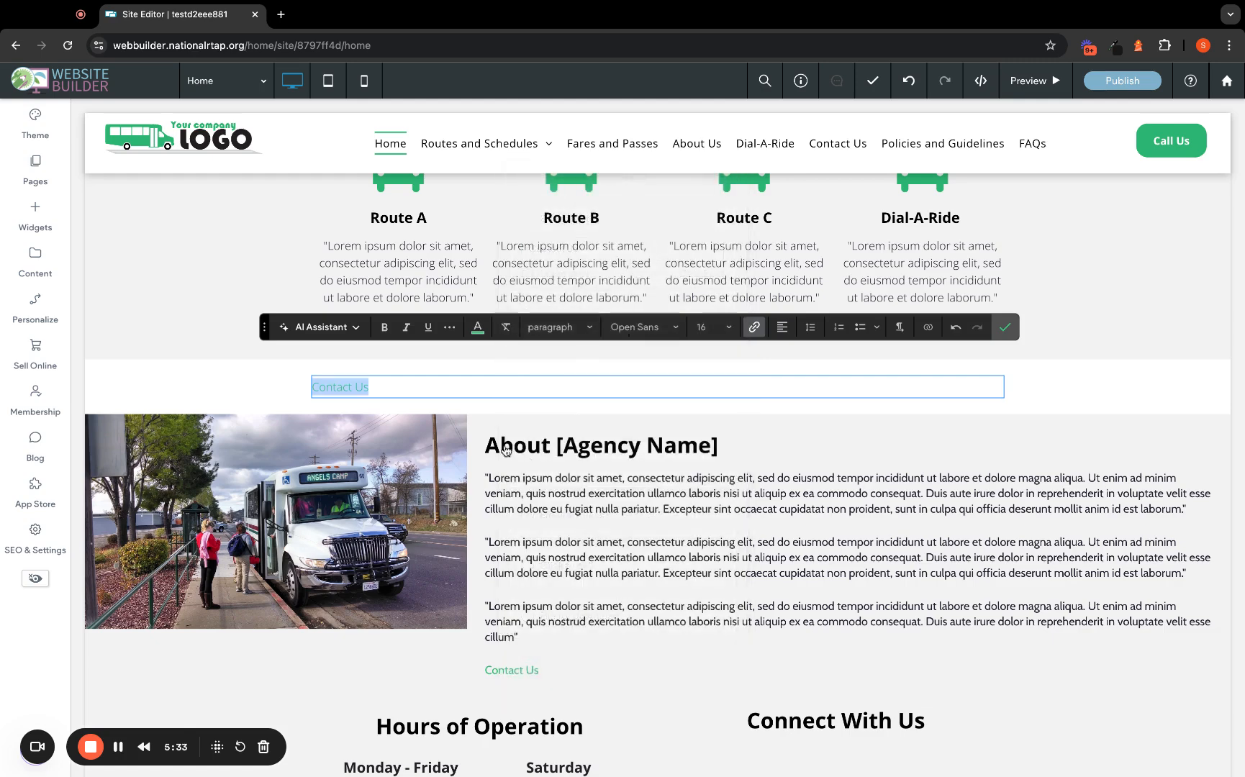
Make the linked "Contact Us" text bold and set its font size to 18.
left_click(403, 388)
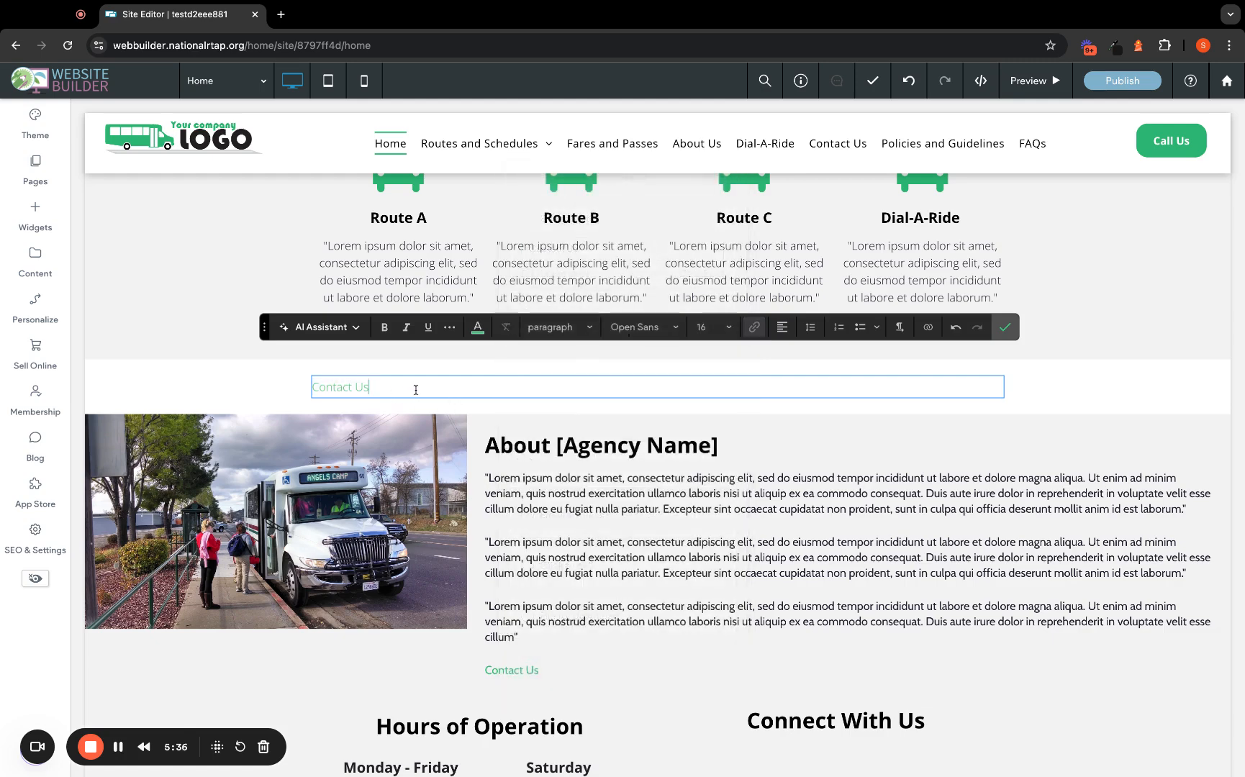
key("shift+Left")
key("shift+Left")
key("shift+Left")
key("shift+Left")
key("shift+Left")
key("shift+Left")
key("shift+Left")
key("shift+Left")
key("shift+Left")
key("shift+Left")
left_click(385, 327)
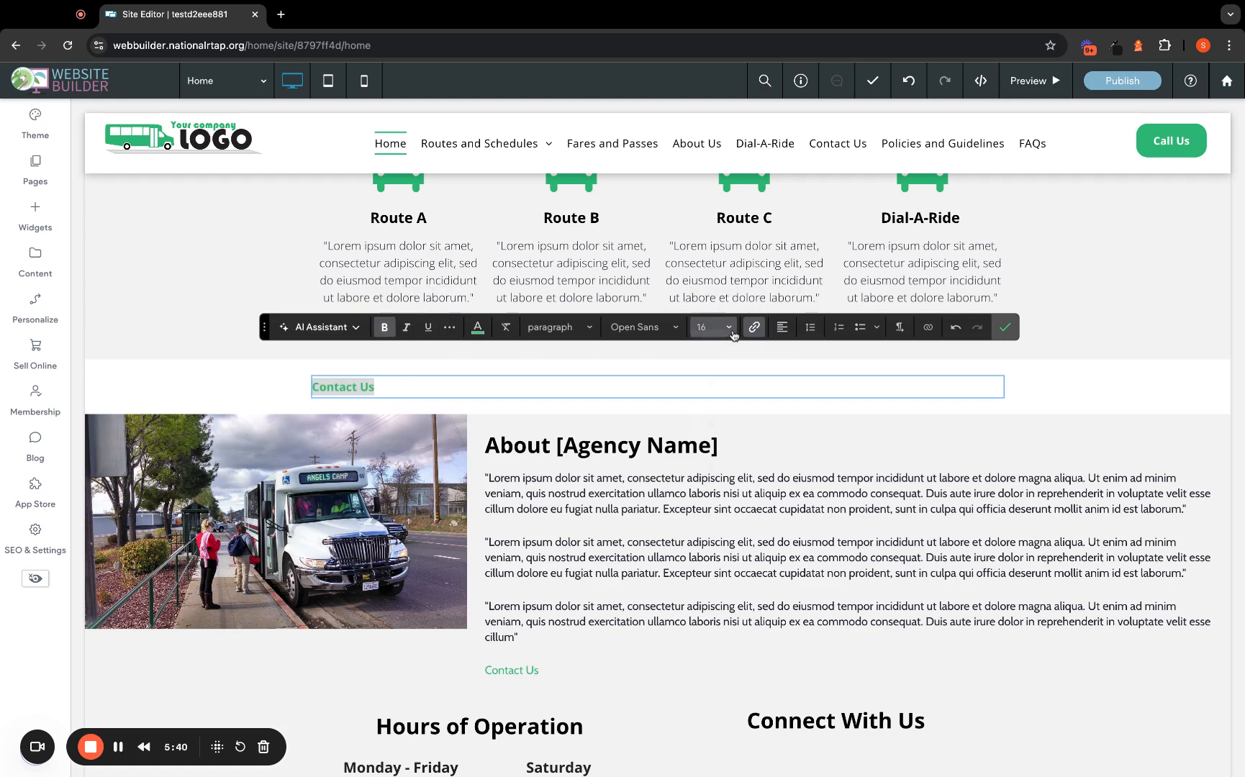
left_click(711, 326)
left_click(711, 475)
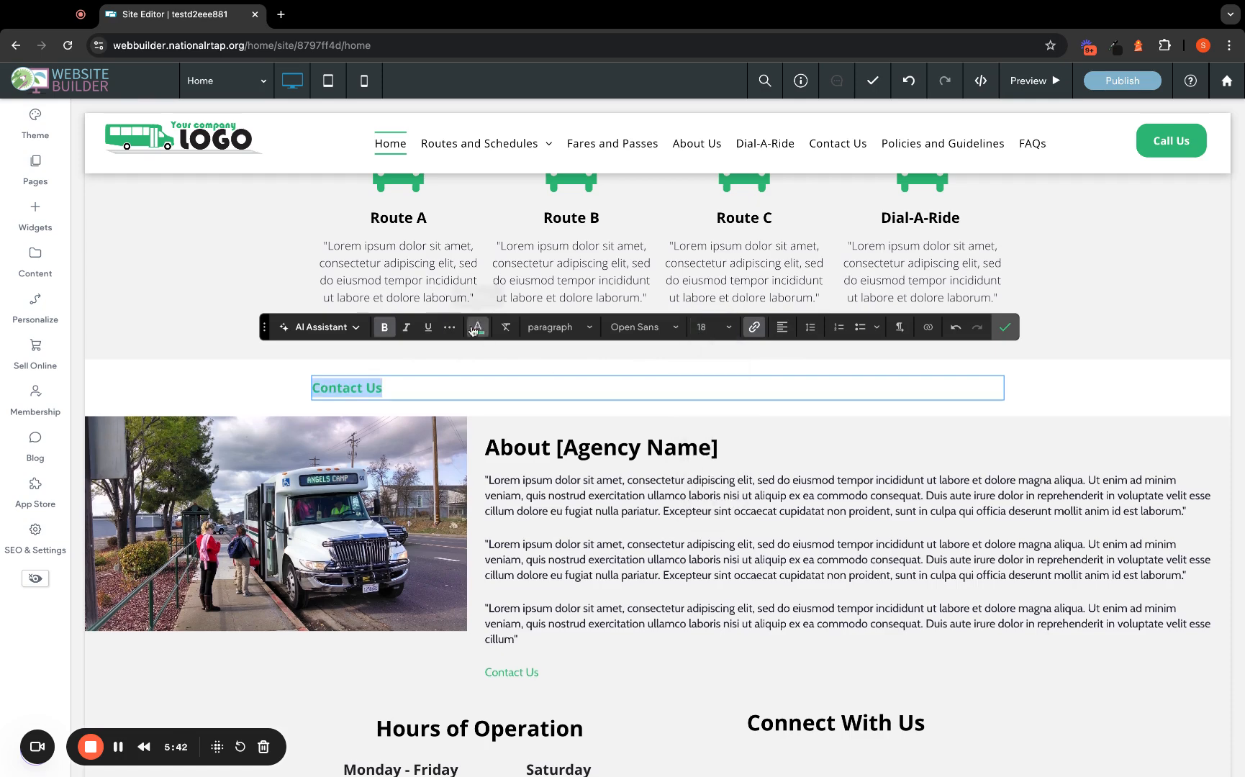
Color the "Contact Us" link text blue and finish editing it.
left_click(477, 327)
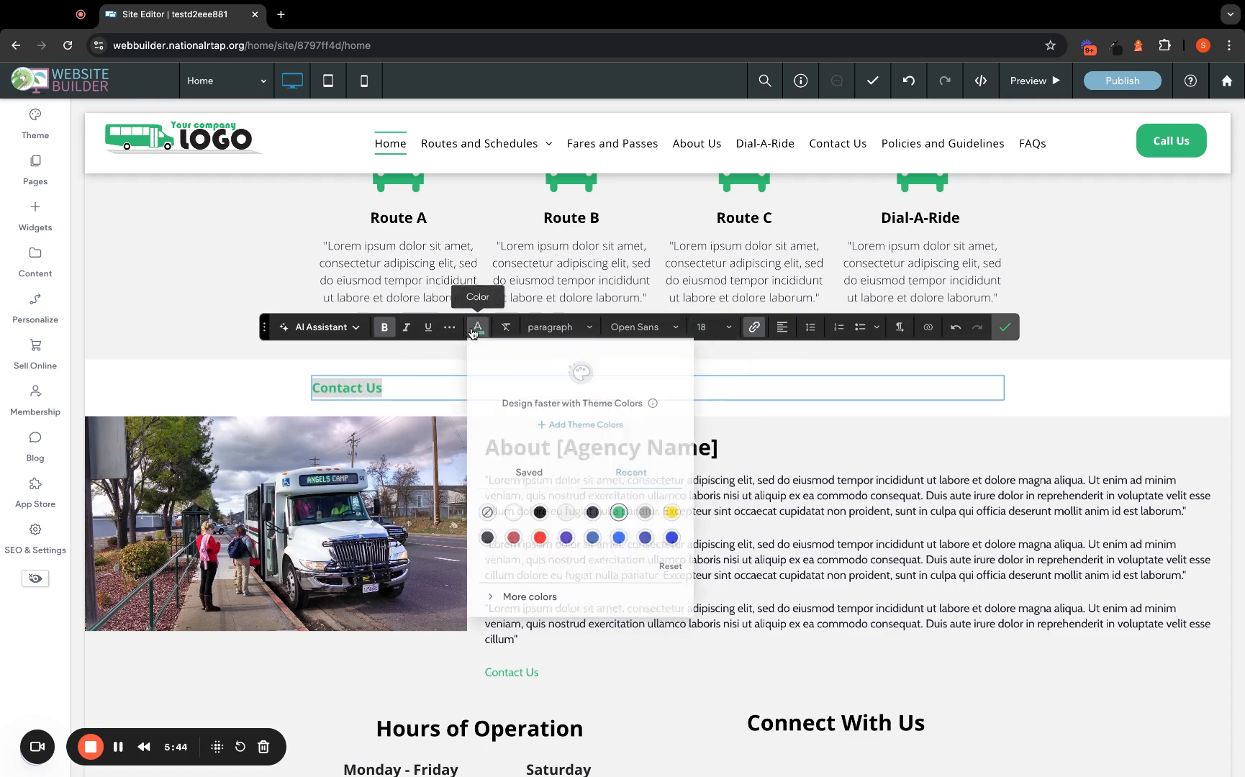
left_click(619, 539)
left_click(1005, 327)
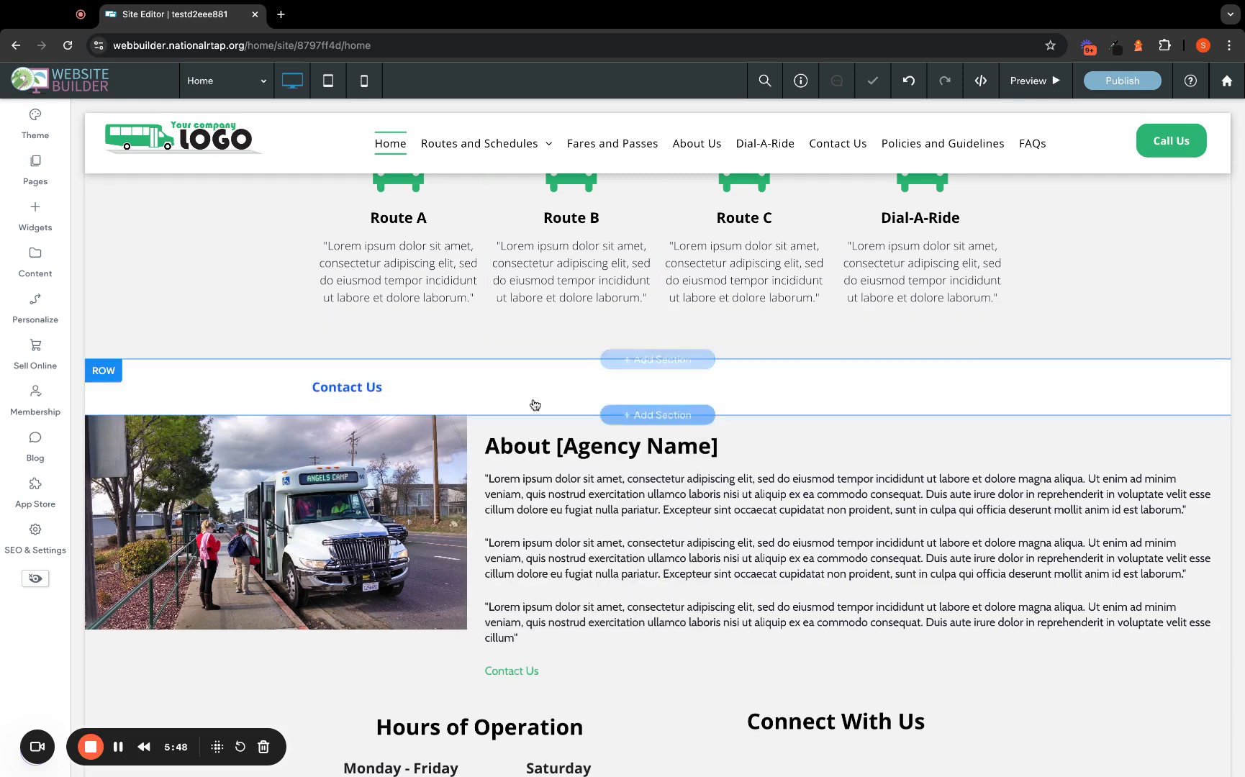
Preview the site, test the blue "Contact Us" link, and return to the Home page in the editor.
left_click(1030, 81)
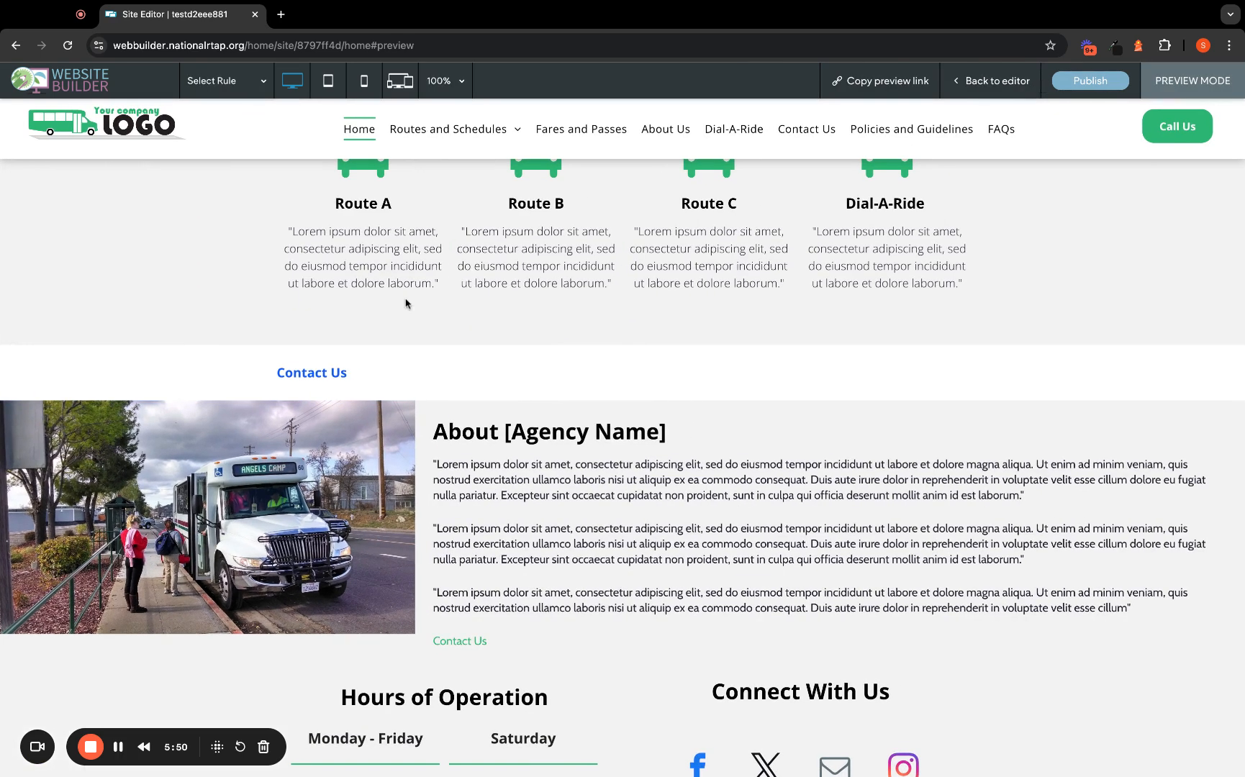
left_click(328, 376)
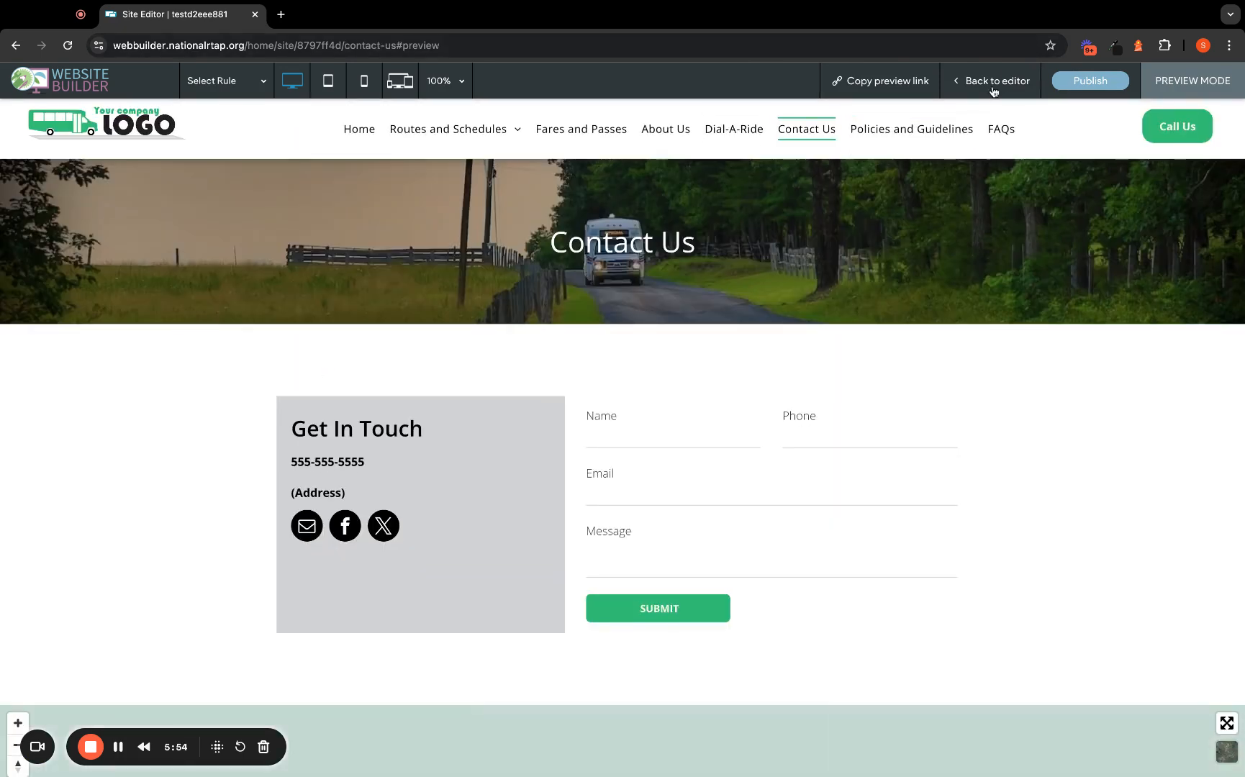
left_click(360, 131)
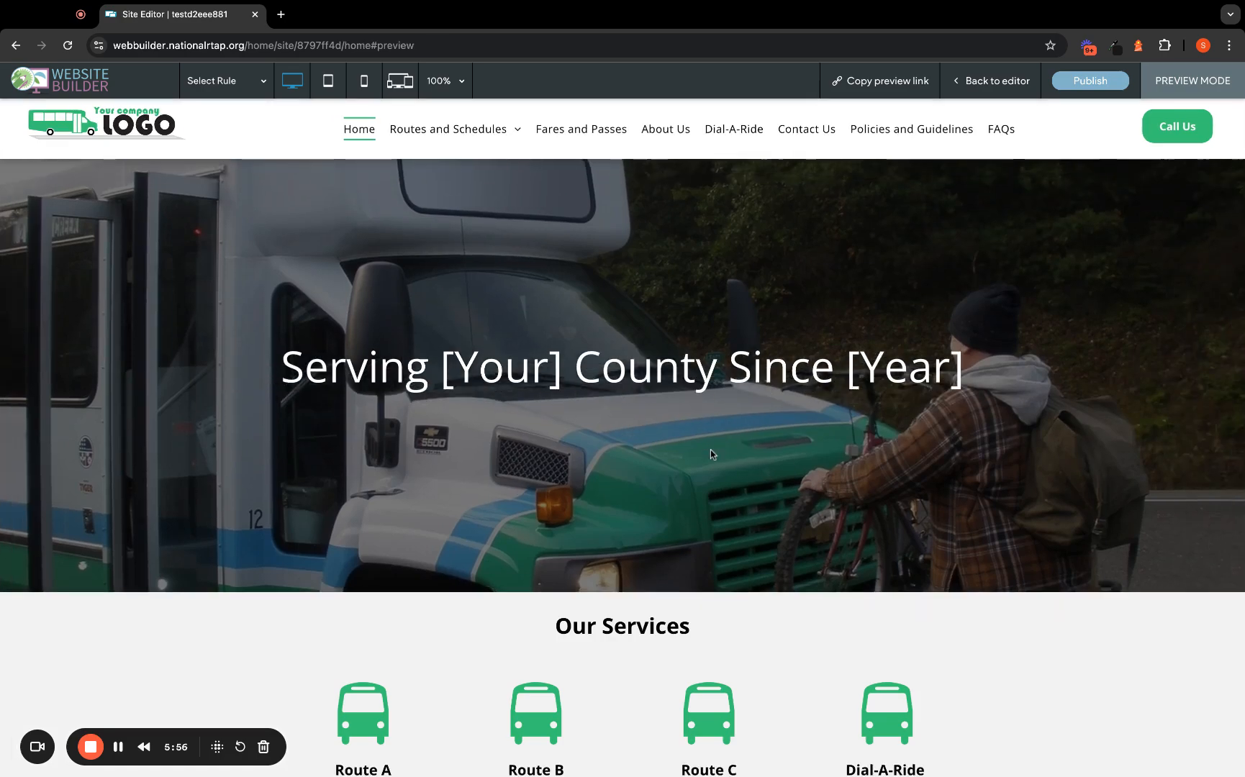
scroll(710, 449, "down", 9)
left_click(977, 82)
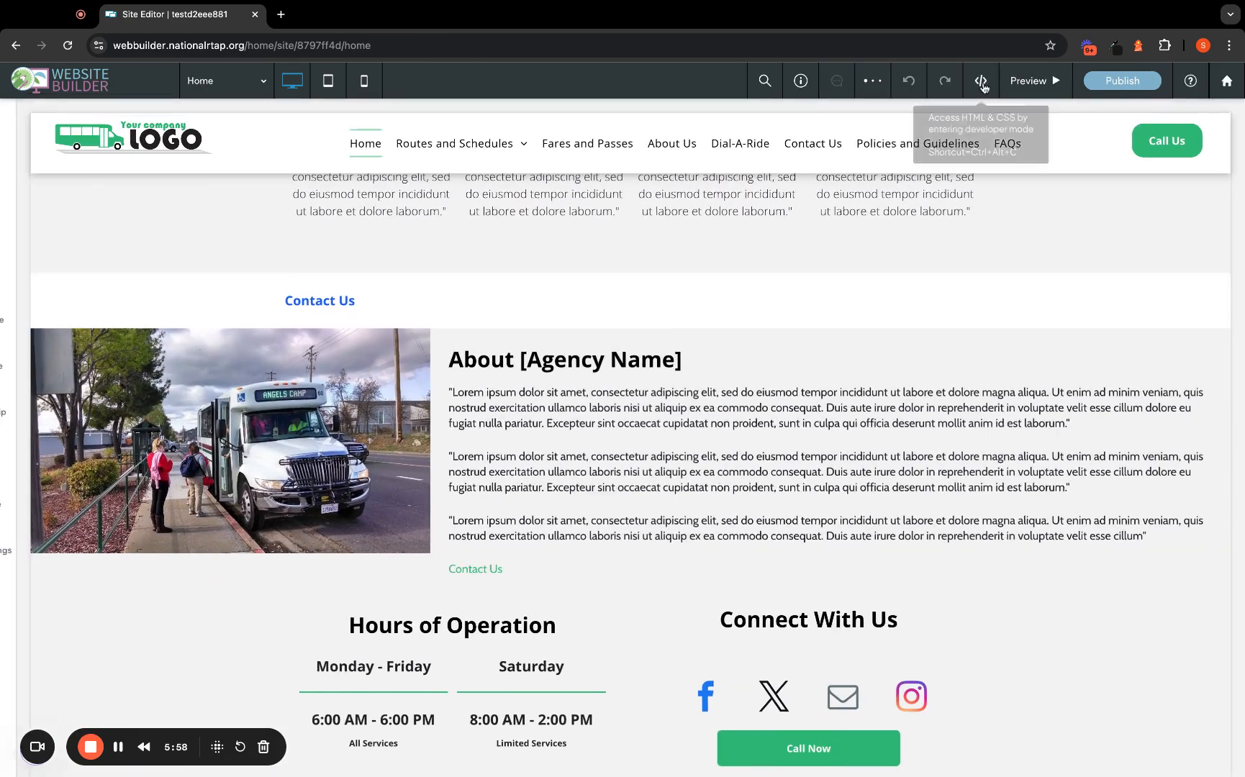
left_click(321, 237)
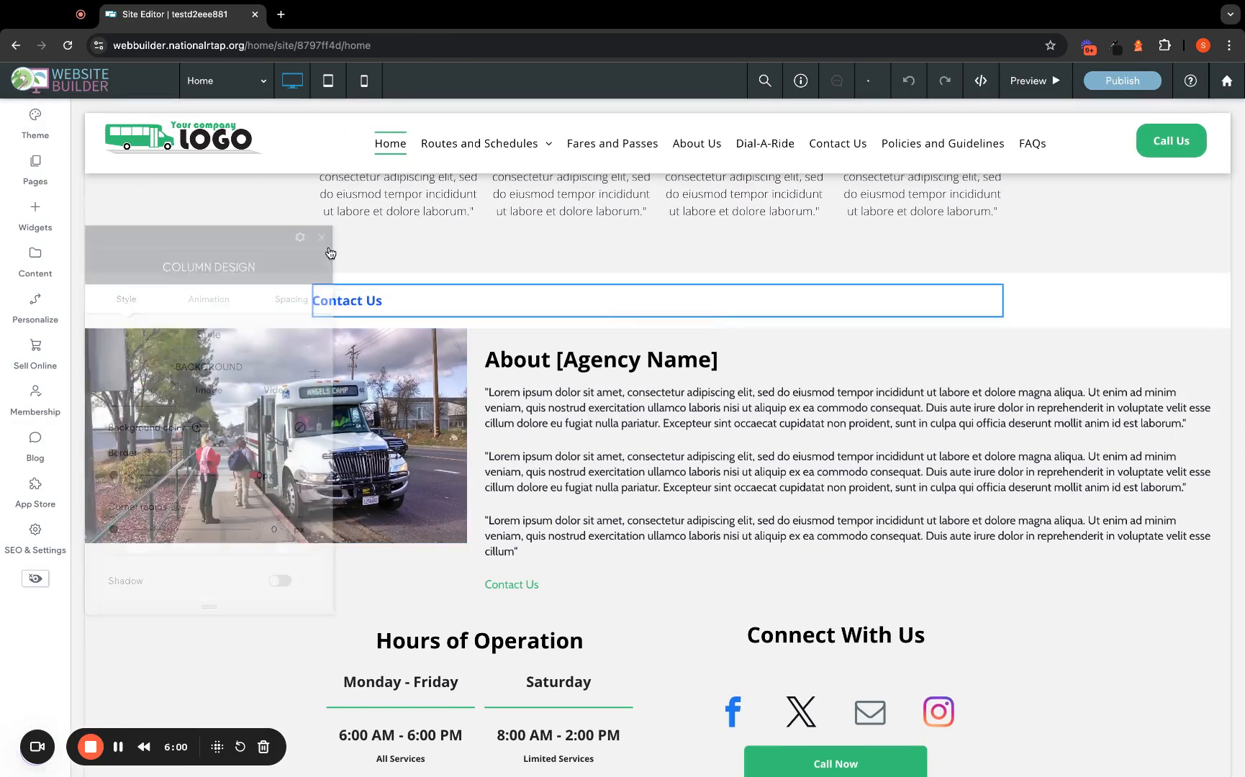
double_click(384, 304)
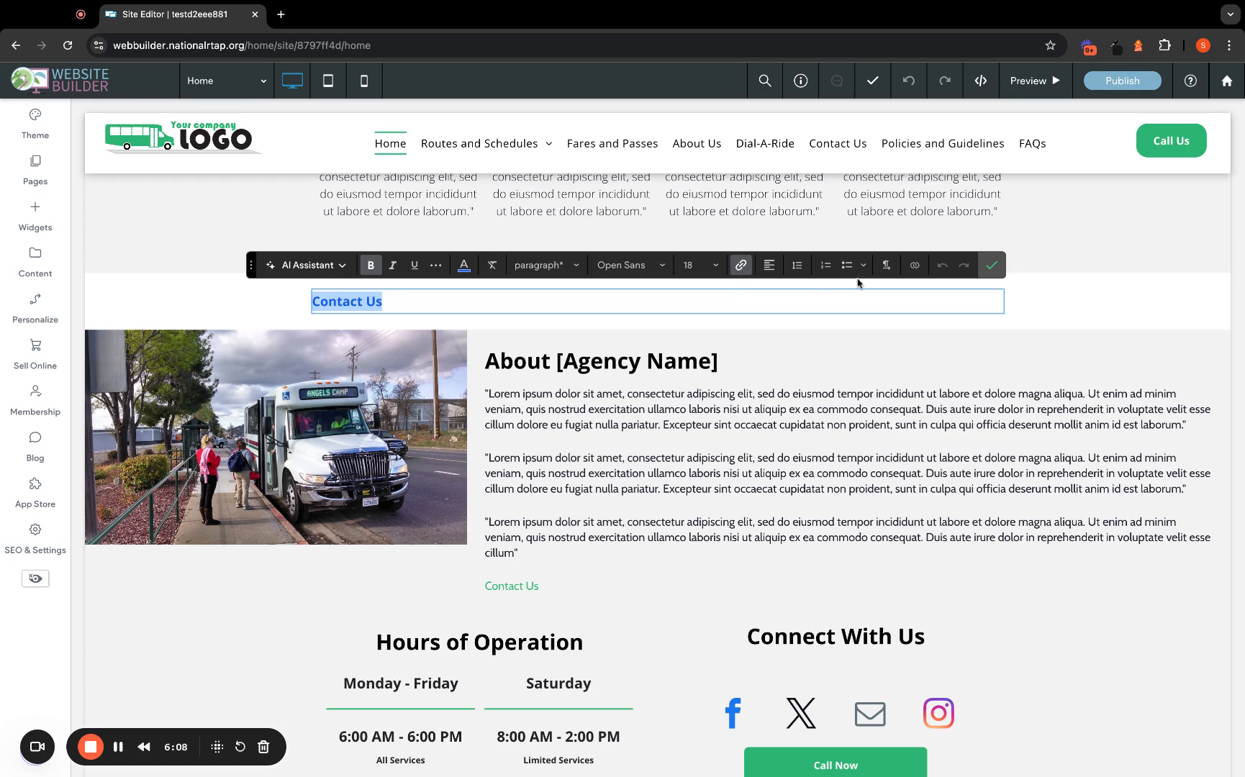
left_click(992, 266)
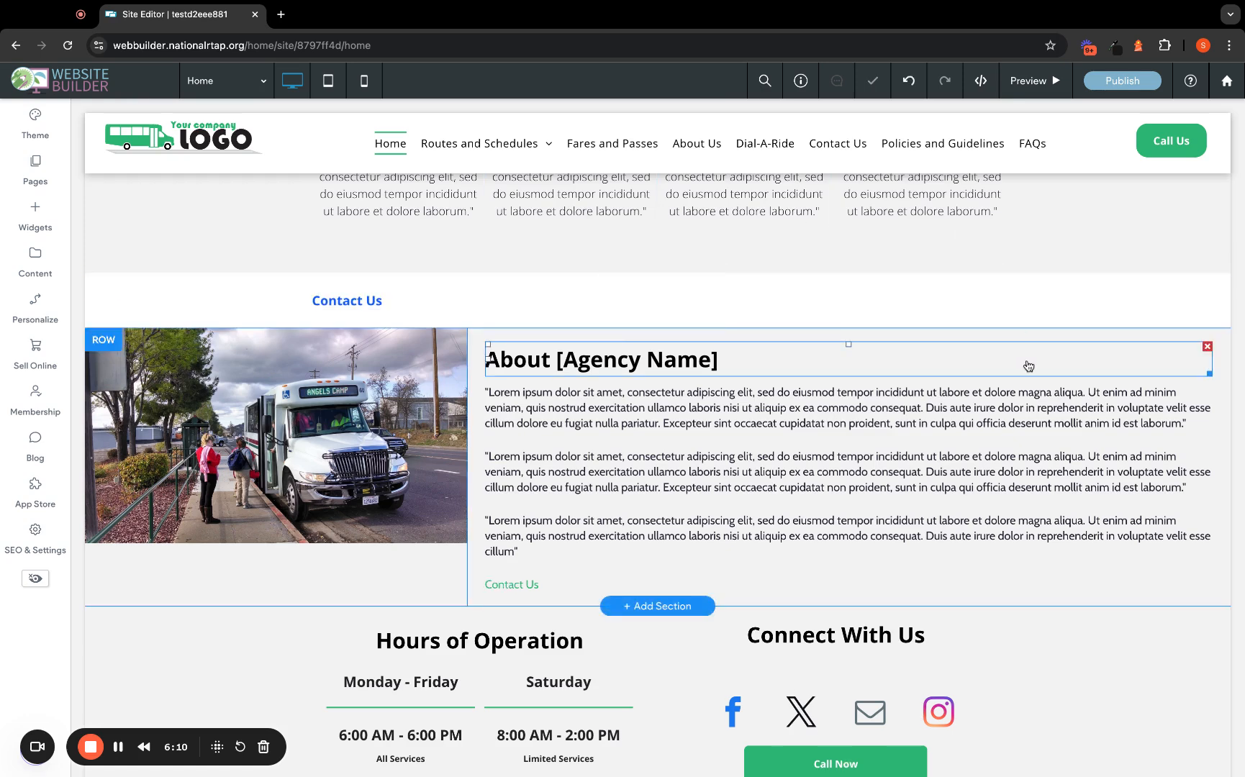